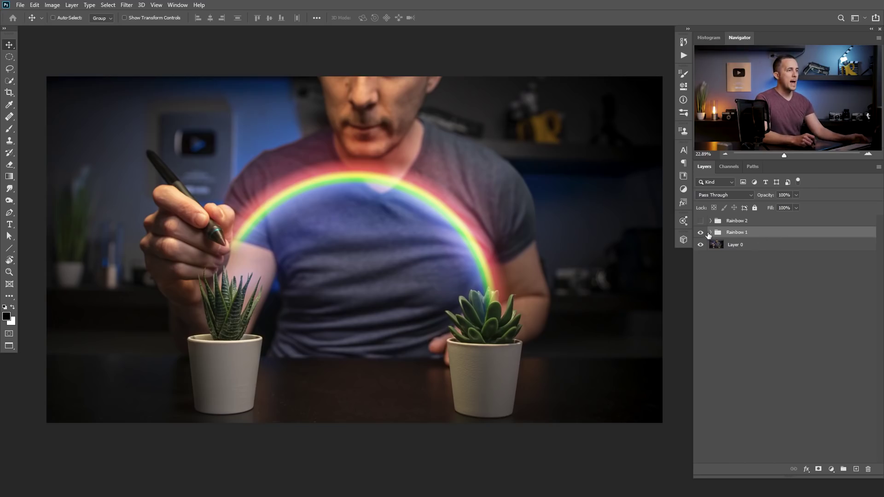
# - Compare the Rainbow 1 and Rainbow 2 groups by switching their visibility, and delete both groups
pyautogui.click(700, 233)
pyautogui.click(700, 221)
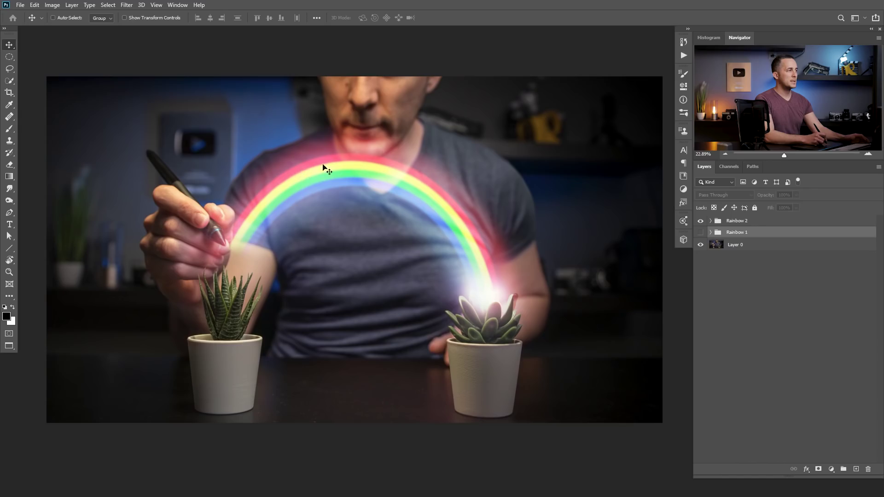
pyautogui.click(700, 232)
pyautogui.click(700, 221)
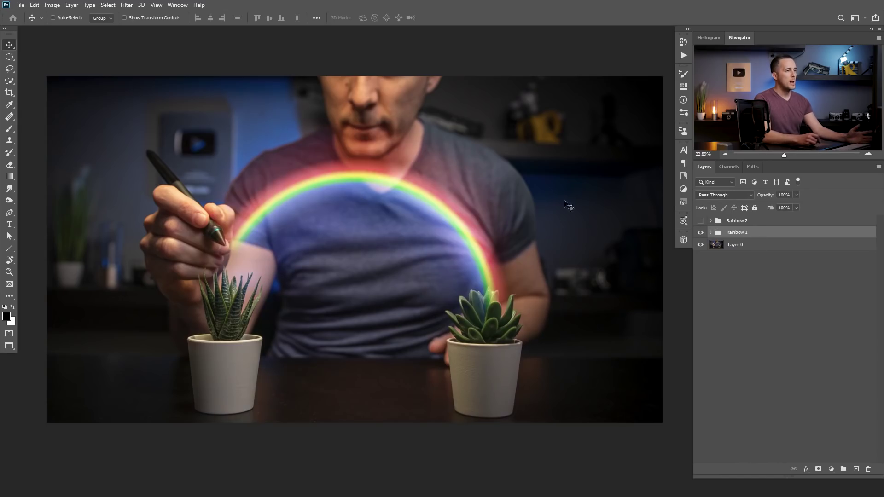
pyautogui.keyDown('shift'); pyautogui.click(752, 223); pyautogui.keyUp('shift')
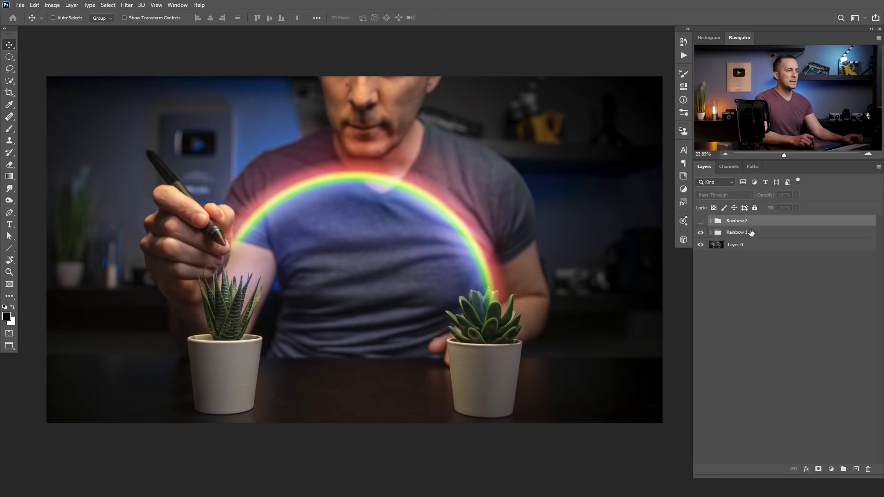
pyautogui.press('Delete')
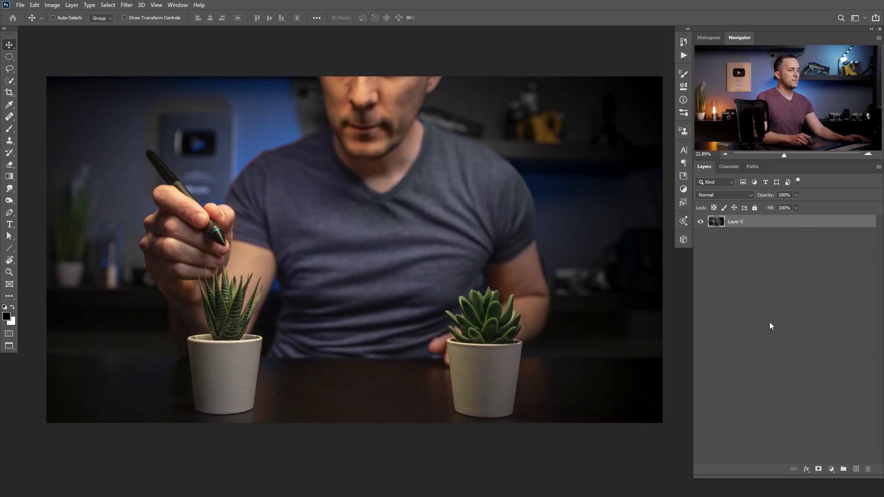
# - Add a new layer above the photo and name it Rainbow
pyautogui.click(855, 468)
pyautogui.doubleClick(735, 222)
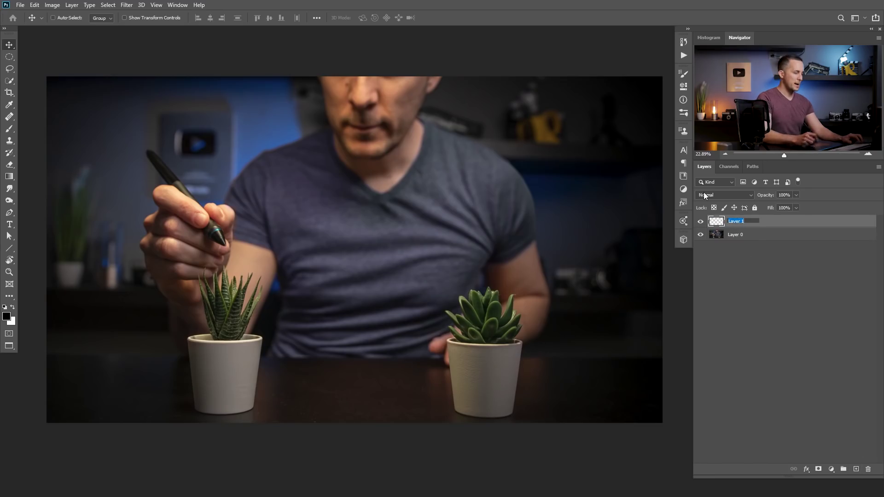
pyautogui.write('Rainbow')
pyautogui.press('Return')
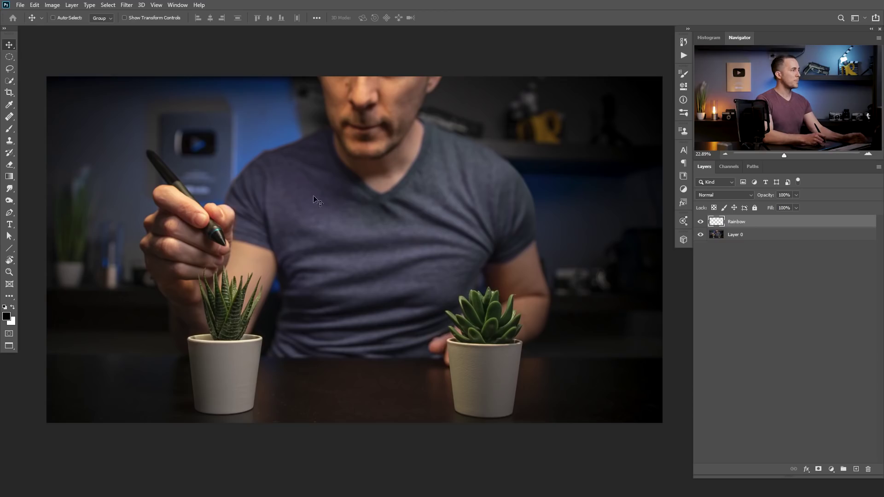
# - Set the Gradient tool to the Transparent Rainbow preset
pyautogui.click(10, 179)
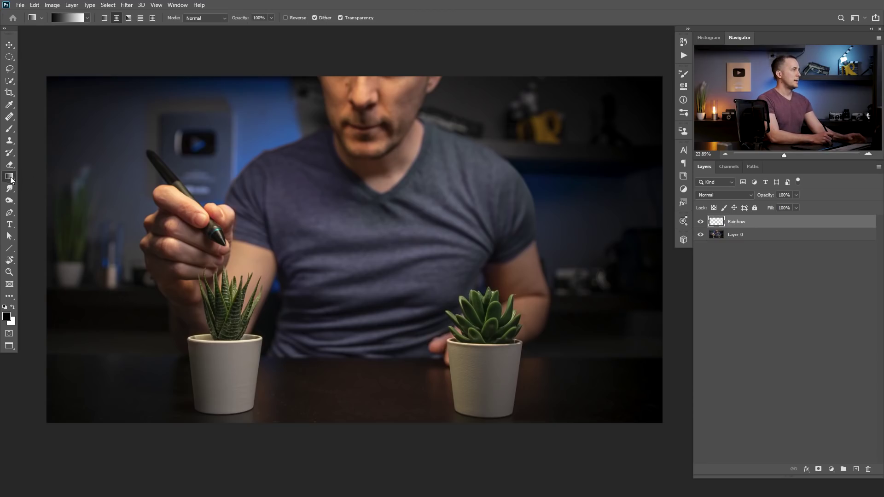
pyautogui.click(73, 18)
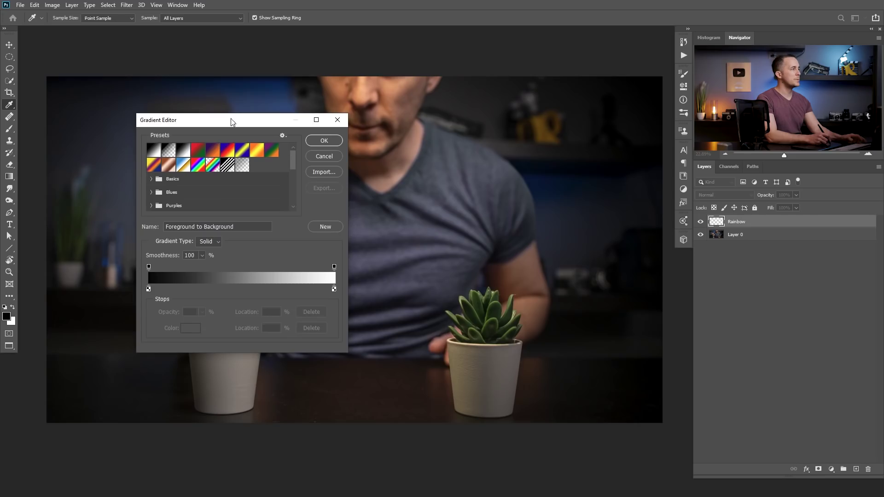
pyautogui.moveTo(234, 120); pyautogui.dragTo(225, 114)
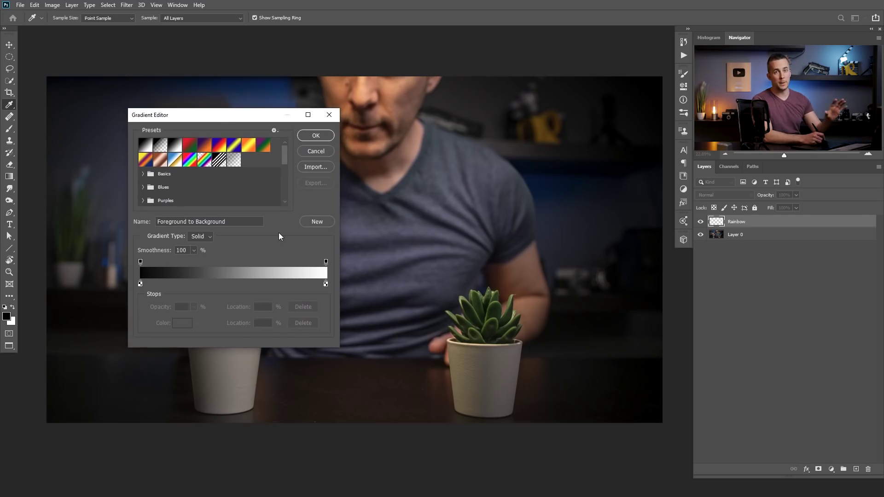
pyautogui.click(207, 162)
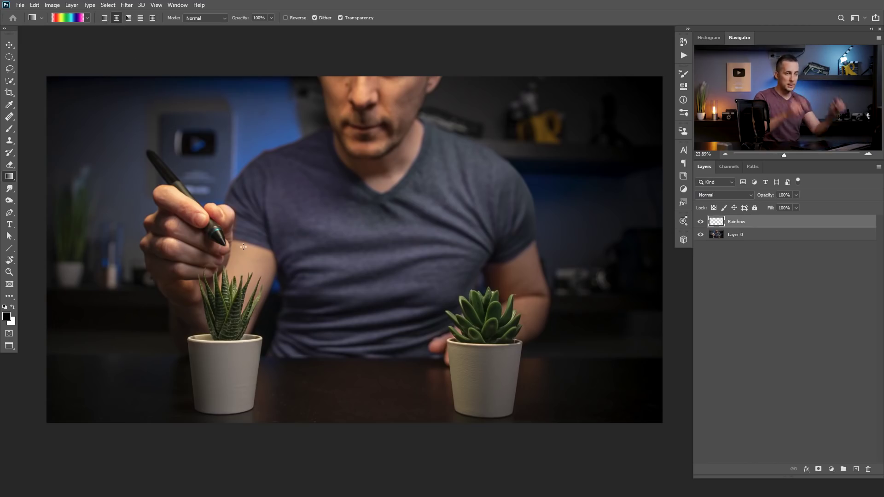
# - Draw a radial rainbow gradient centred on the shirt between the two plants, and adjust its position
pyautogui.moveTo(357, 261); pyautogui.dragTo(483, 261)
pyautogui.press('v')
pyautogui.moveTo(374, 277)
pyautogui.mouseDown()
pyautogui.moveTo(357, 259)
pyautogui.moveTo(377, 264)
pyautogui.mouseUp()
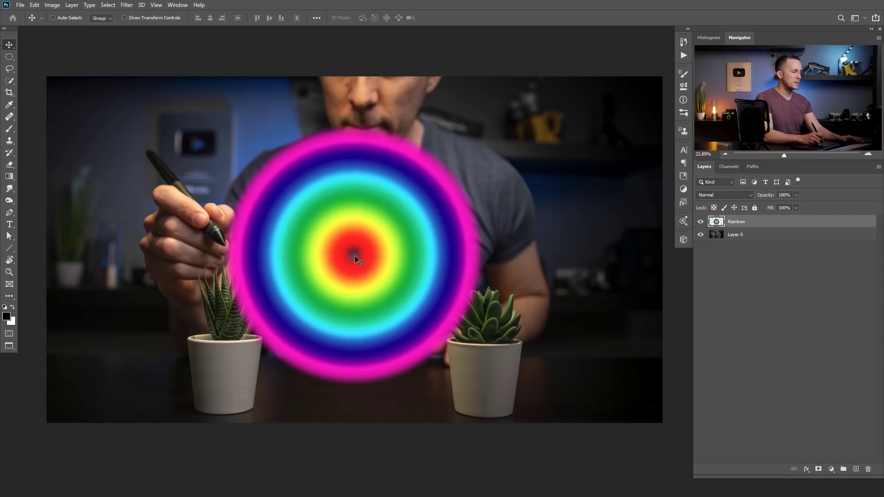
# - Erase the centre and lower half of the rainbow circle with a large soft eraser, leaving an arch
pyautogui.press('b')
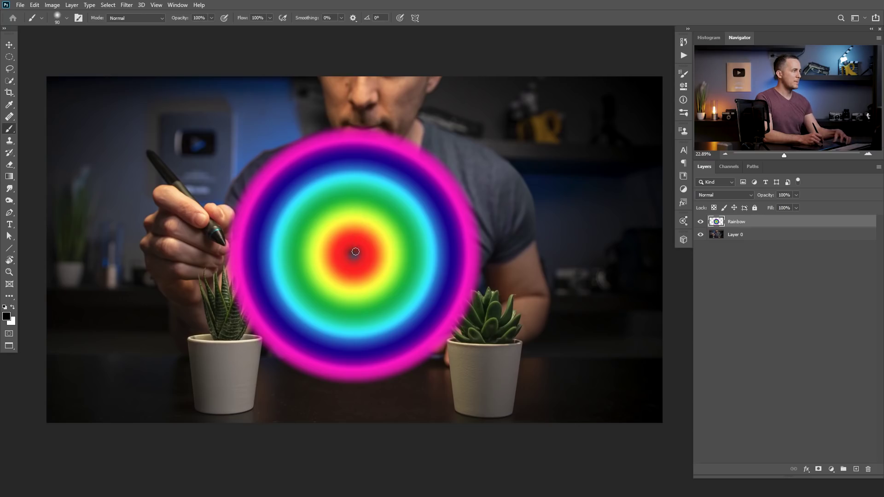
pyautogui.press('e')
pyautogui.press(']')
pyautogui.press(']')
pyautogui.press(']')
pyautogui.moveTo(354, 258)
pyautogui.mouseDown()
pyautogui.moveTo(276, 286)
pyautogui.moveTo(375, 306)
pyautogui.moveTo(232, 324)
pyautogui.moveTo(496, 326)
pyautogui.moveTo(207, 276)
pyautogui.moveTo(345, 380)
pyautogui.moveTo(305, 216)
pyautogui.mouseUp()
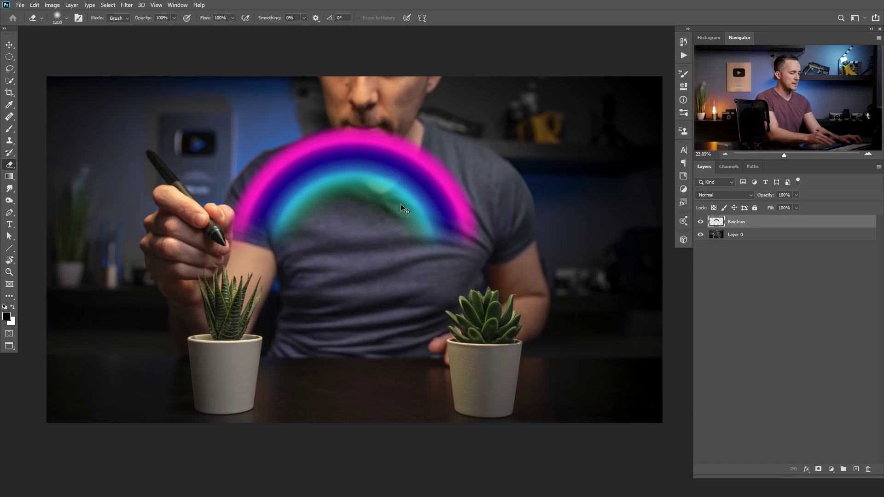
# - Clear everything on the Rainbow layer and deselect
pyautogui.hotkey('ctrl', 'a')
pyautogui.press('Delete')
pyautogui.hotkey('ctrl', 'd')
pyautogui.press('v')
# - Open the Gradient Editor and check the options available for its presets
pyautogui.press('g')
pyautogui.click(72, 19)
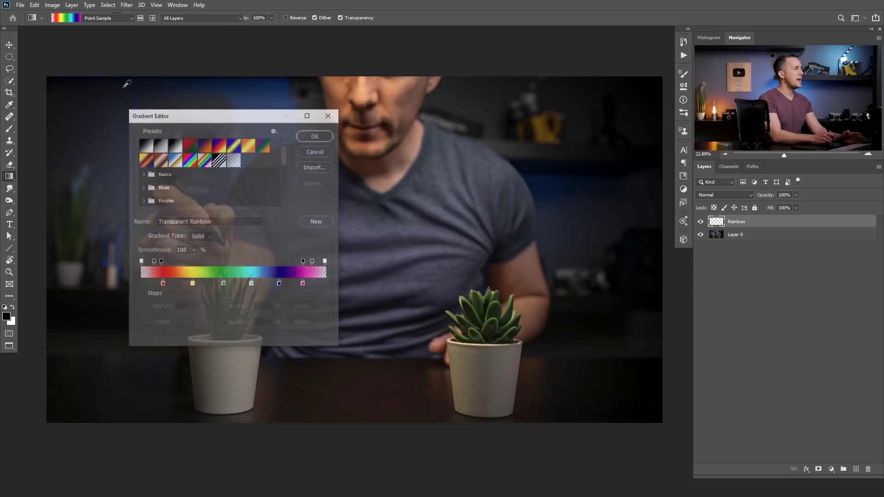
pyautogui.moveTo(285, 154)
pyautogui.mouseDown()
pyautogui.moveTo(287, 194)
pyautogui.moveTo(285, 148)
pyautogui.mouseUp()
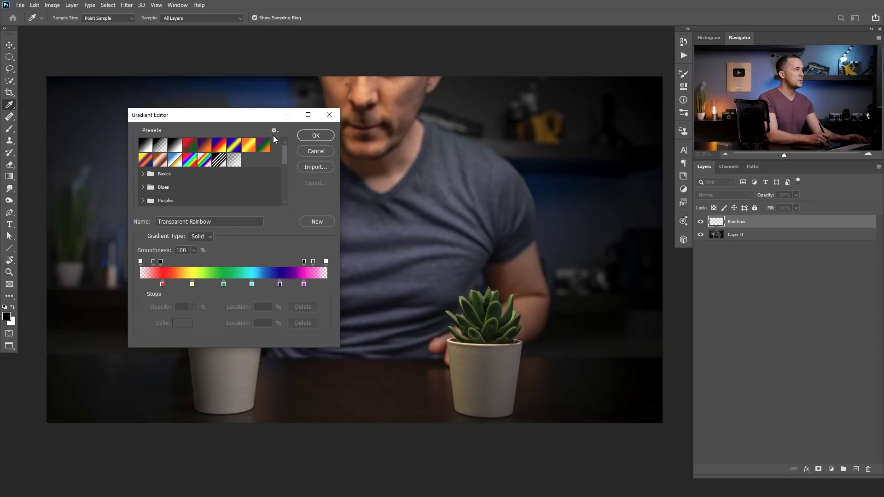
pyautogui.click(274, 130)
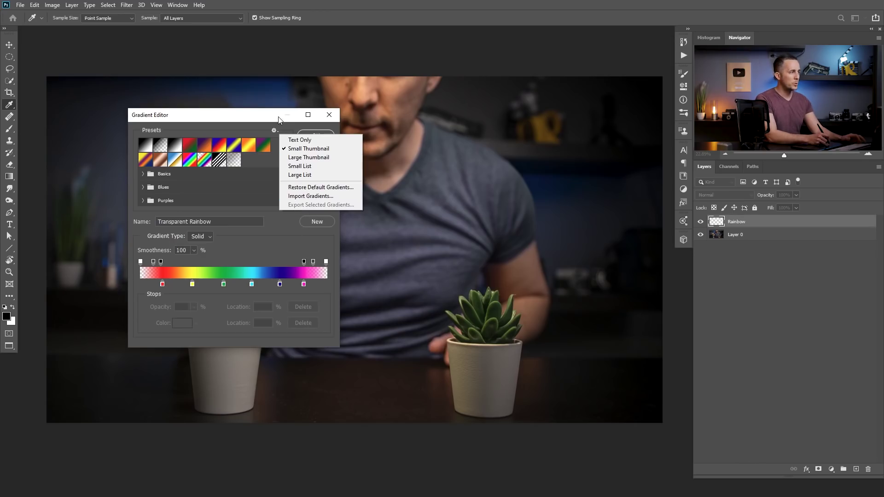
pyautogui.click(255, 124)
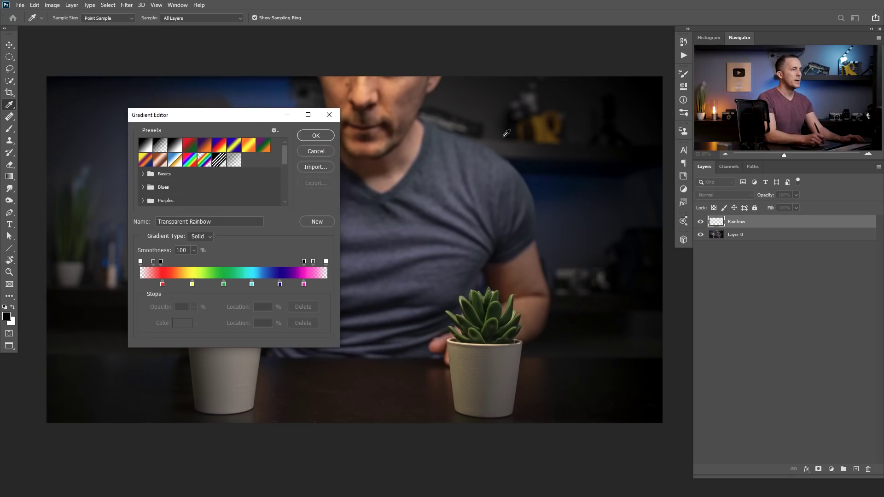
# - Show the Gradients panel, float it beside the Gradient Editor, and browse the preset groups in both
pyautogui.click(179, 5)
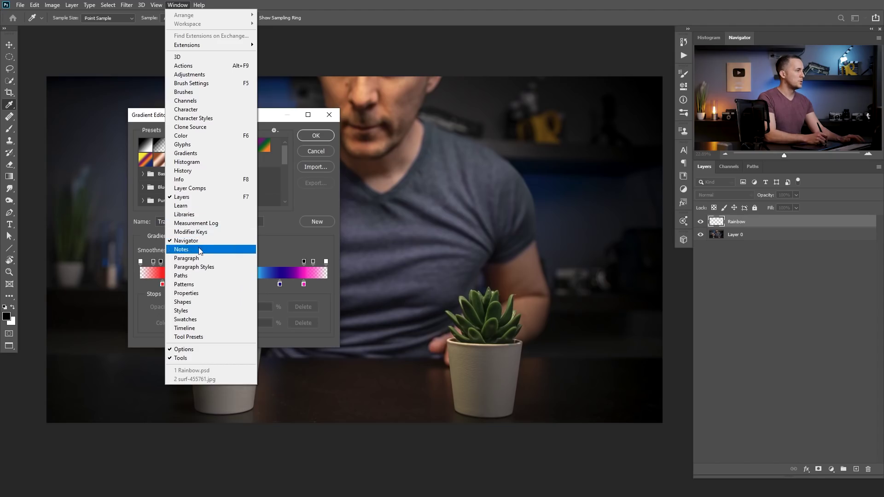
pyautogui.click(198, 154)
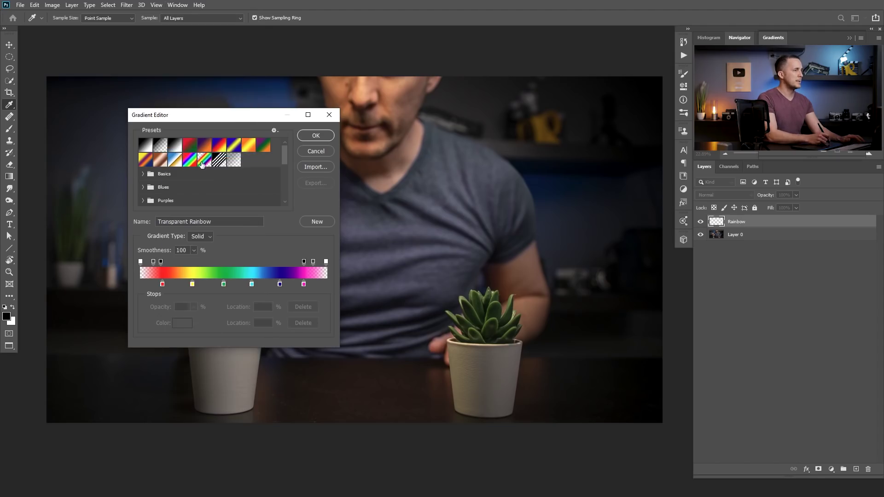
pyautogui.moveTo(778, 43); pyautogui.dragTo(441, 127)
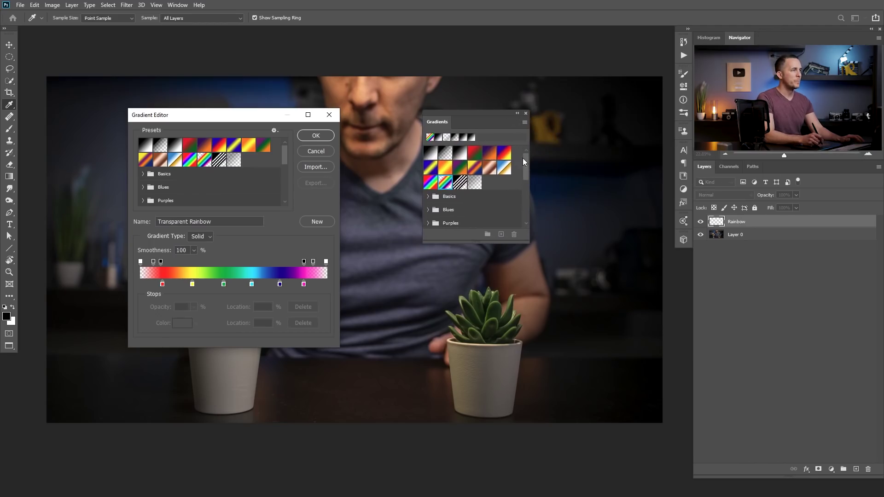
pyautogui.moveTo(525, 176); pyautogui.dragTo(525, 225)
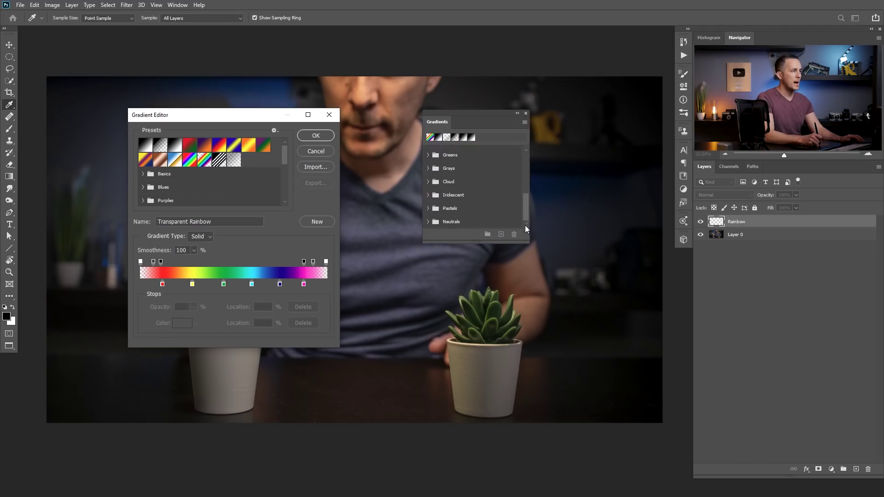
pyautogui.scroll(-1, 283, 167)
pyautogui.scroll(-3, 283, 167)
pyautogui.scroll(5, 526, 211)
# - Load the Legacy Gradients into the gradient presets, and close the floating Gradients panel
pyautogui.click(274, 132)
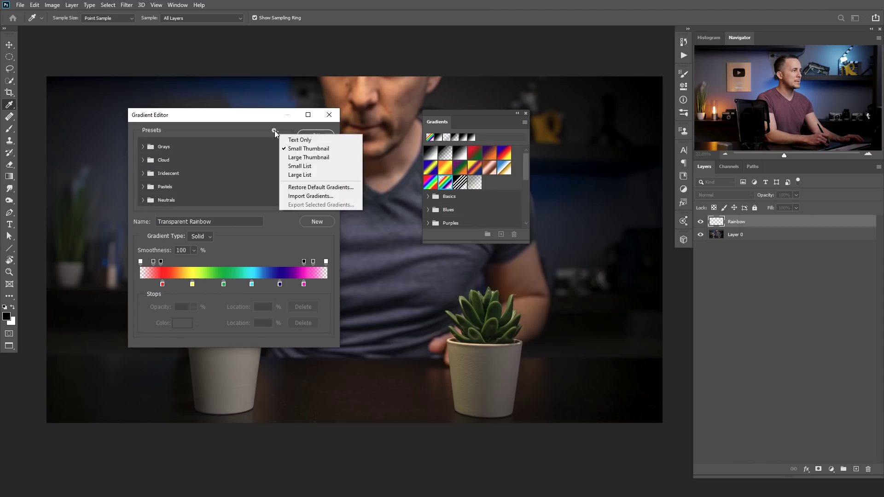
pyautogui.click(284, 119)
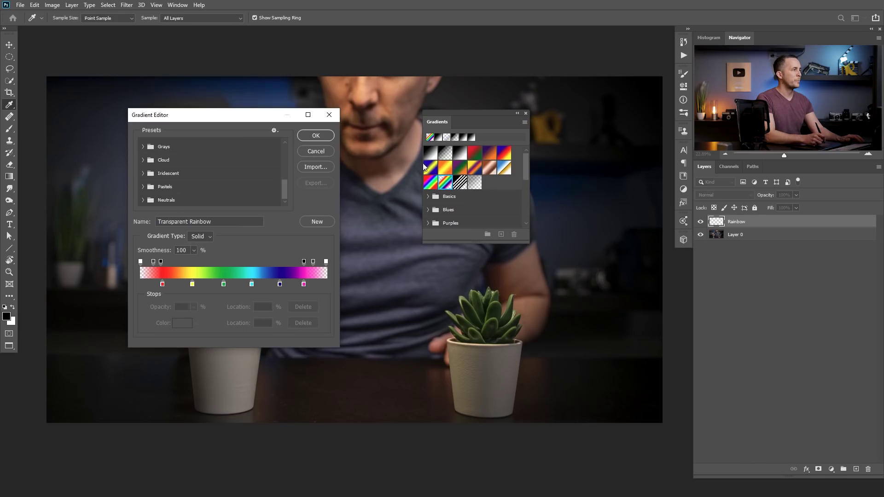
pyautogui.click(524, 122)
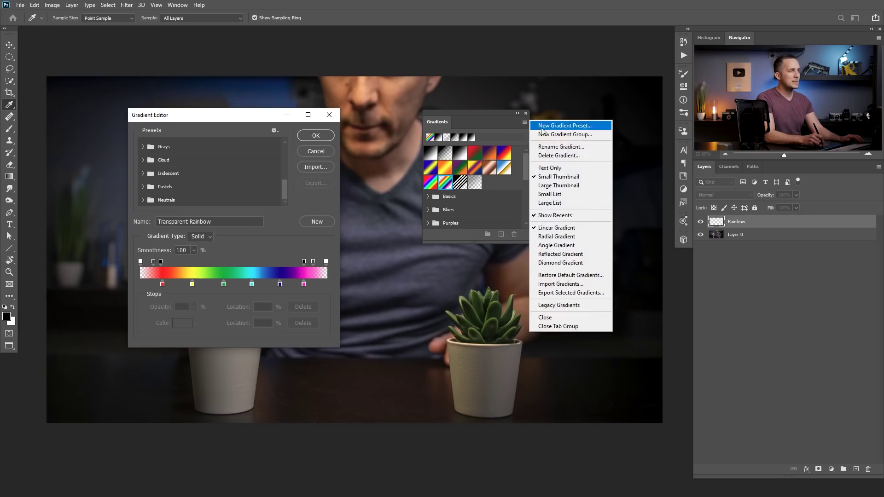
pyautogui.click(558, 306)
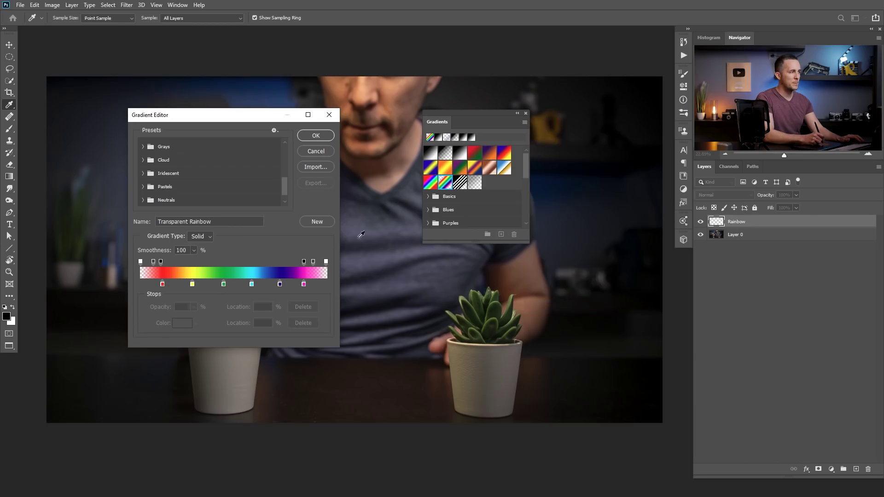
pyautogui.scroll(-1, 288, 187)
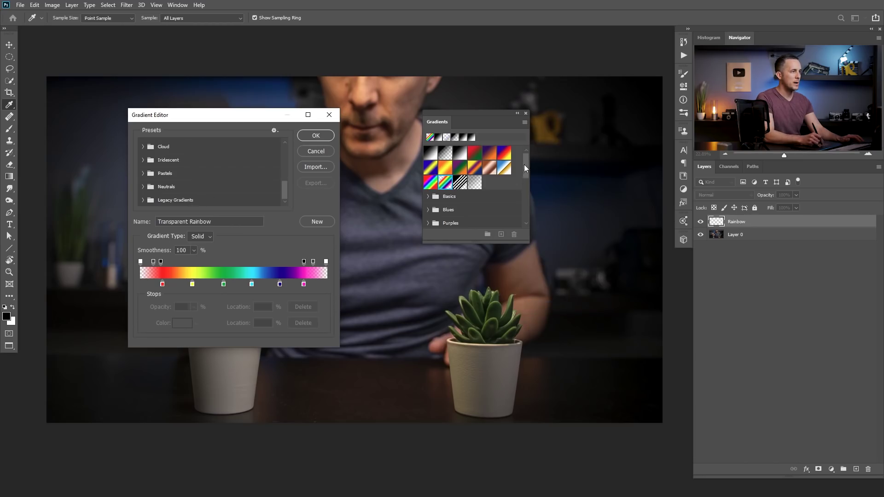
pyautogui.moveTo(524, 164); pyautogui.dragTo(524, 226)
pyautogui.click(525, 113)
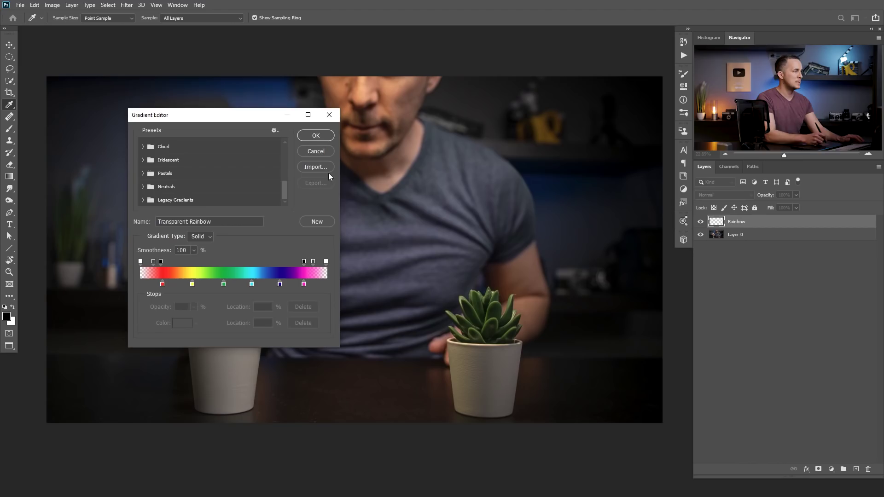
# - Set the gradient to Russell's Rainbow from the Special Effects group of the Legacy Gradients
pyautogui.moveTo(283, 167); pyautogui.dragTo(284, 198)
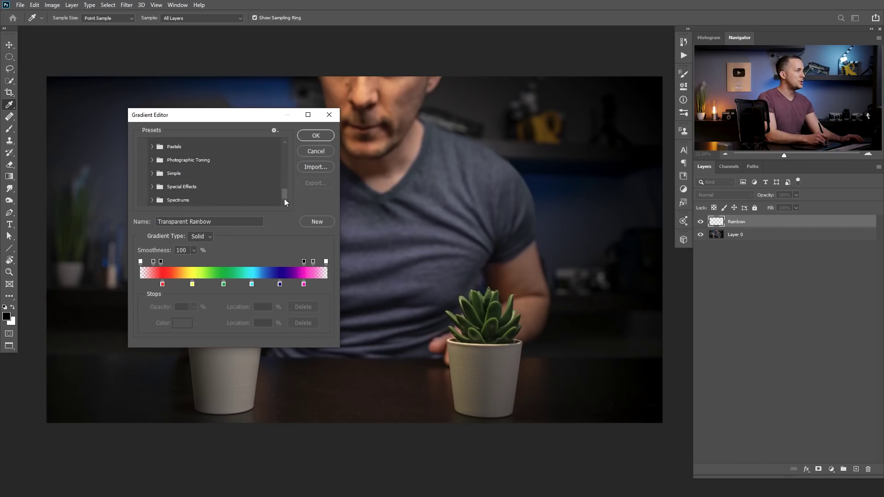
pyautogui.doubleClick(180, 187)
pyautogui.scroll(-1, 285, 193)
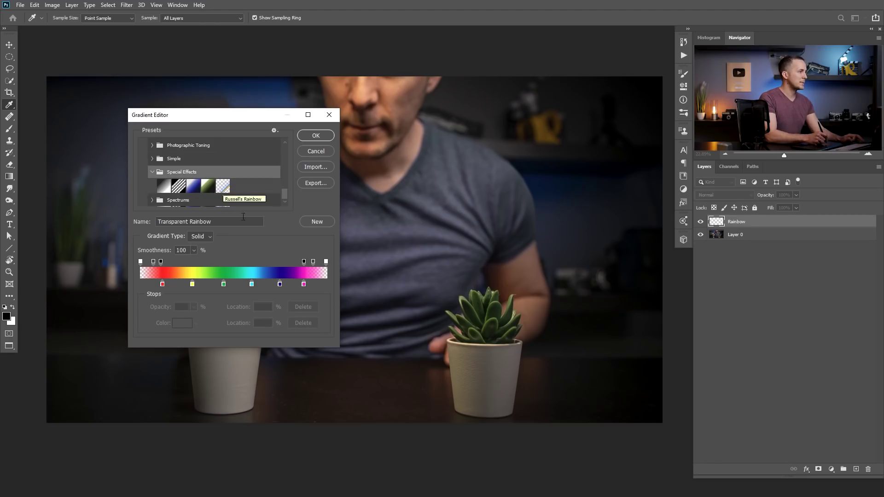
pyautogui.click(224, 191)
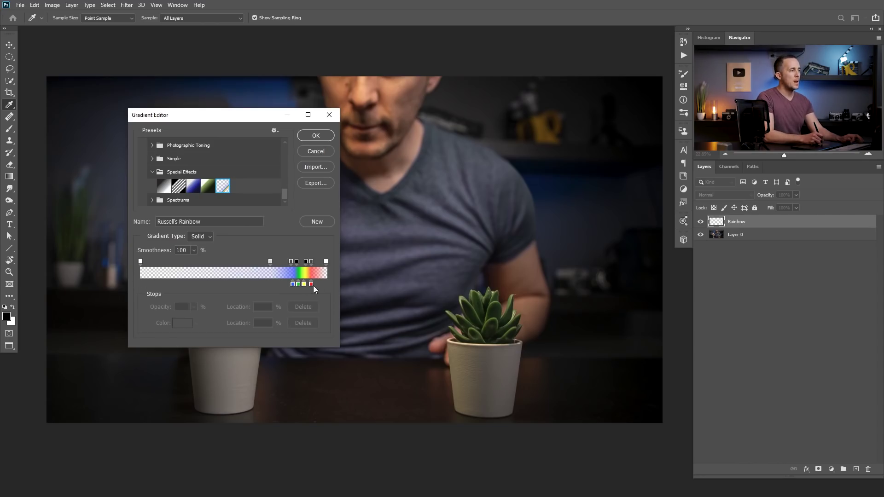
pyautogui.click(316, 136)
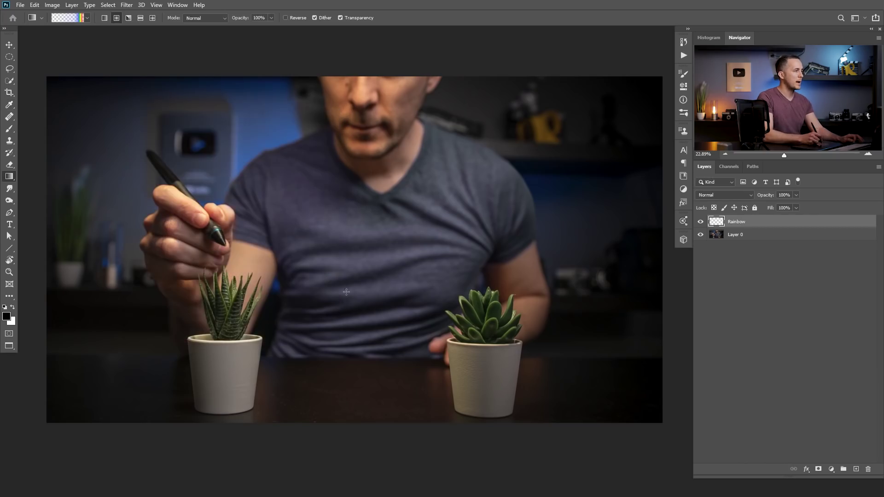
# - Try a radial Russell's Rainbow gradient centred on the shirt, and undo it
pyautogui.moveTo(345, 252); pyautogui.dragTo(495, 256)
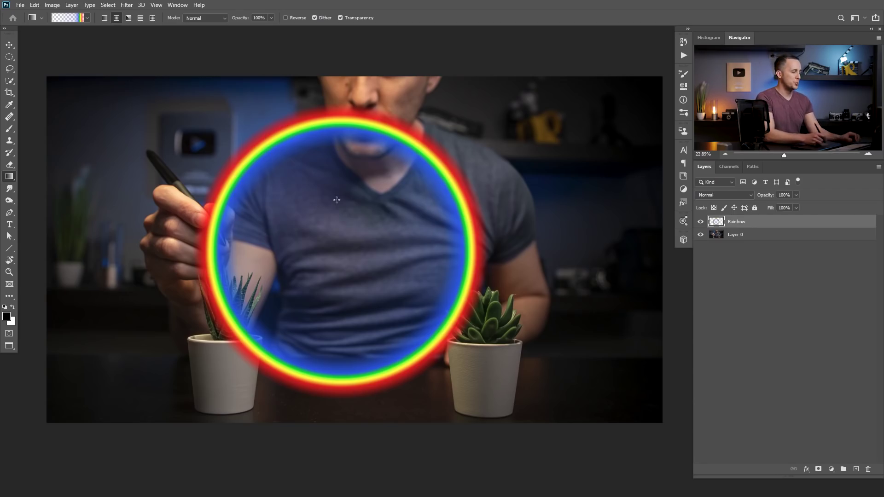
pyautogui.hotkey('ctrl', 'z')
# - Examine the preset groups in the Gradient Editor while Russell's Rainbow is loaded, and close the editor
pyautogui.click(75, 20)
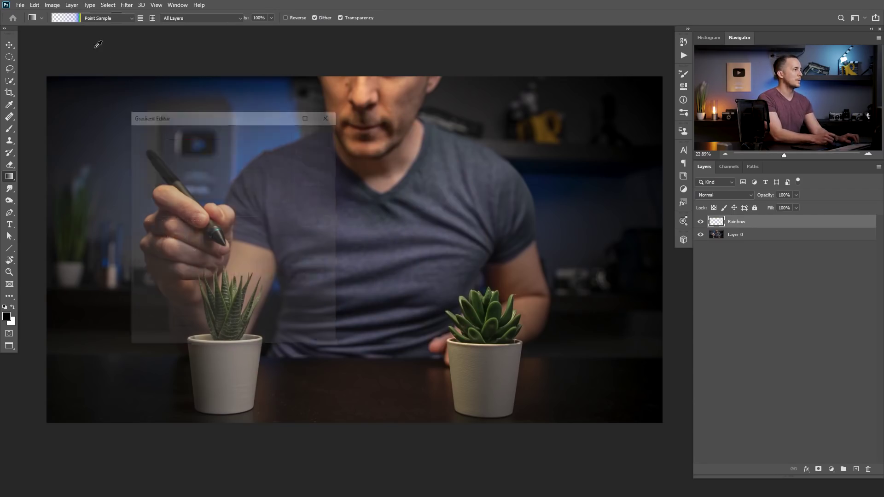
pyautogui.scroll(-5, 284, 158)
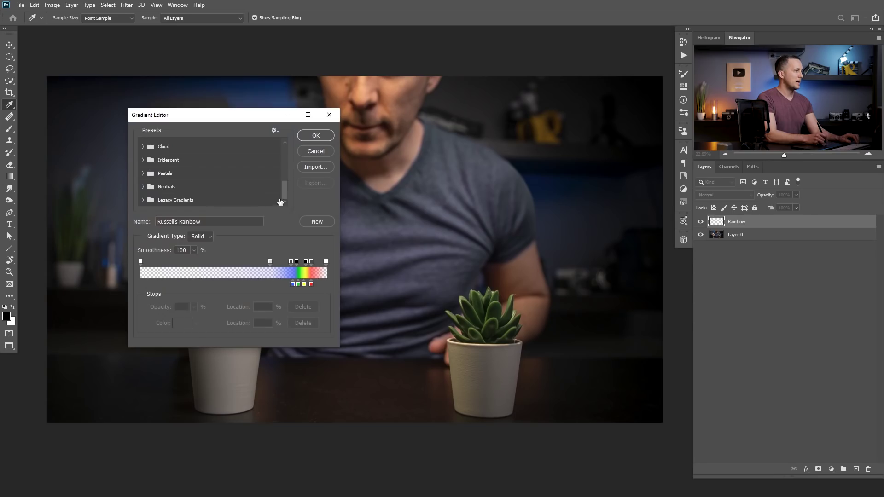
pyautogui.moveTo(280, 202); pyautogui.dragTo(287, 143)
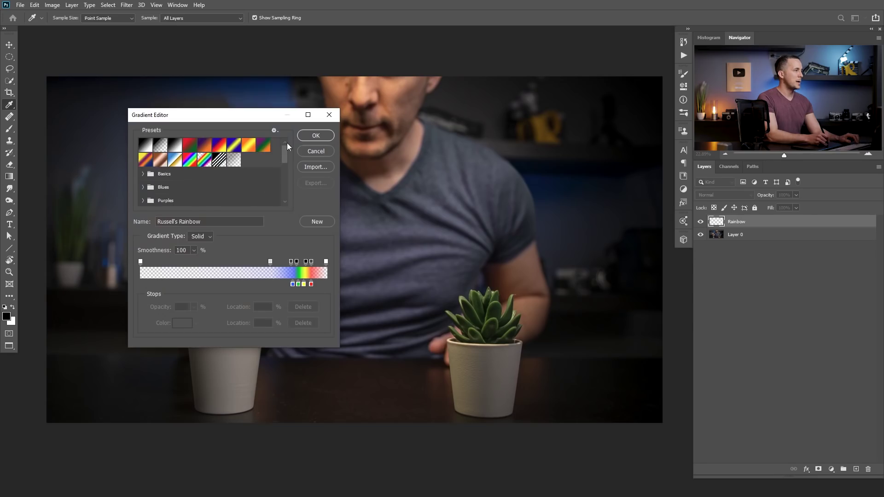
pyautogui.click(331, 152)
# - Draw a radial rainbow gradient centred between the two pots, and scale and position its ring so both sides meet the pots
pyautogui.moveTo(362, 342); pyautogui.dragTo(460, 346)
pyautogui.moveTo(389, 340); pyautogui.dragTo(388, 308)
pyautogui.hotkey('ctrl', 't')
pyautogui.moveTo(485, 181); pyautogui.dragTo(513, 159)
pyautogui.moveTo(449, 242); pyautogui.dragTo(442, 240)
pyautogui.press('Return')
# - Add a layer mask to the Rainbow layer and hide the ring below the pot rims with a soft black 400 px brush
pyautogui.click(818, 469)
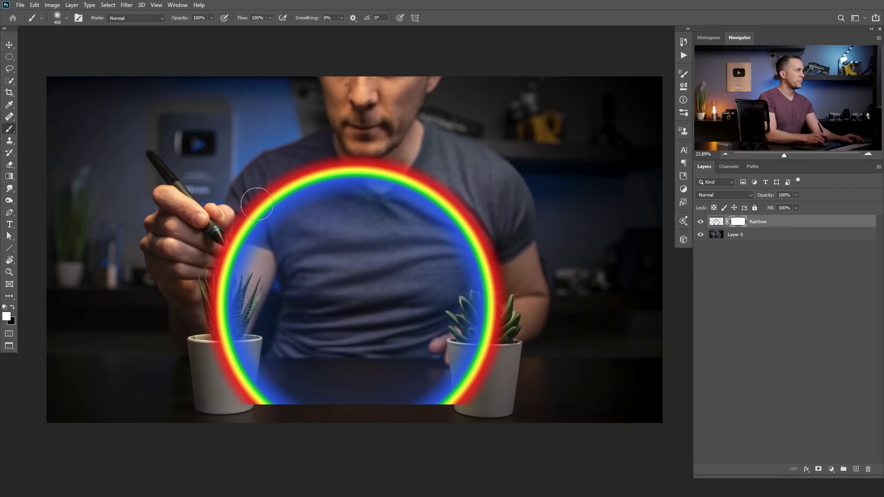
pyautogui.press('x')
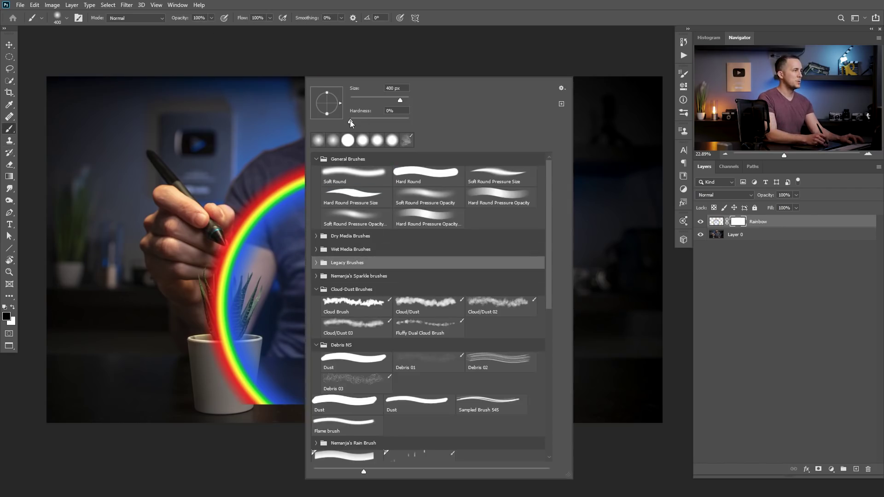
pyautogui.press('Return')
pyautogui.moveTo(433, 364)
pyautogui.mouseDown()
pyautogui.moveTo(507, 371)
pyautogui.moveTo(444, 361)
pyautogui.moveTo(517, 387)
pyautogui.moveTo(490, 394)
pyautogui.mouseUp()
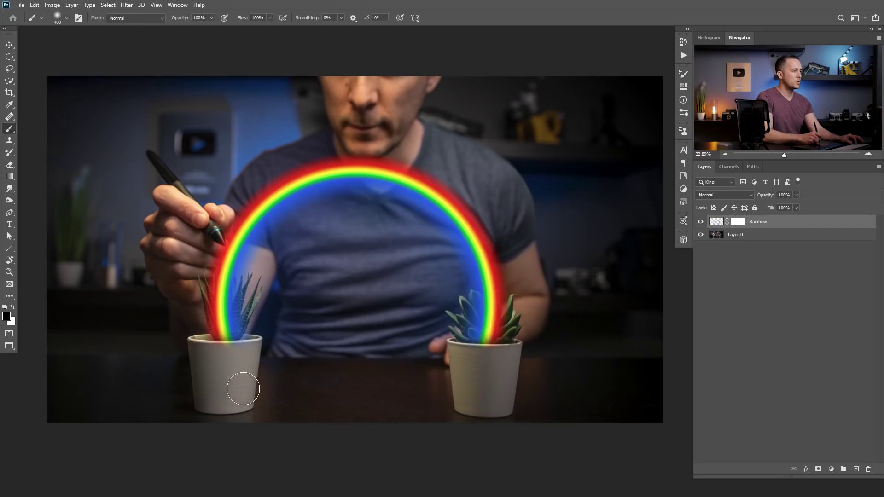
# - Mask the rainbow off the plant under the hand up to the pen tip, and clean up around the succulent's pot
pyautogui.moveTo(235, 341); pyautogui.dragTo(221, 334)
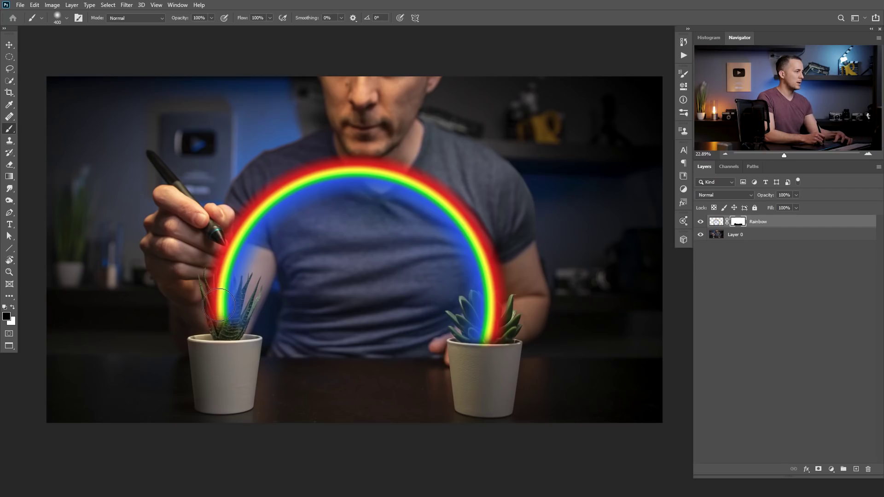
pyautogui.press('[')
pyautogui.moveTo(218, 301)
pyautogui.mouseDown()
pyautogui.moveTo(208, 338)
pyautogui.moveTo(214, 253)
pyautogui.mouseUp()
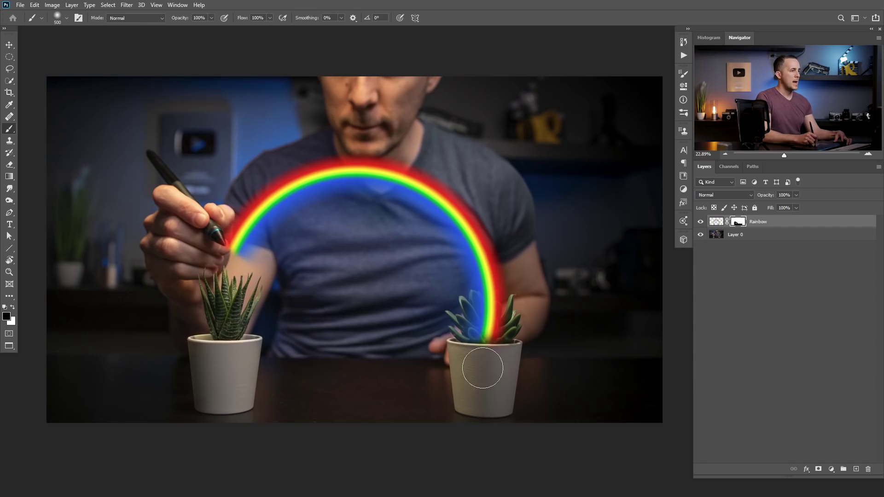
pyautogui.moveTo(486, 361); pyautogui.dragTo(538, 349)
# - Reduce the brush to 50 px and mask the rainbow off the succulent's two middle front leaves
pyautogui.press('[')
pyautogui.press('[')
pyautogui.press('[')
pyautogui.press('[')
pyautogui.press('[')
pyautogui.press('[')
pyautogui.moveTo(377, 231)
pyautogui.mouseDown()
pyautogui.moveTo(371, 221)
pyautogui.moveTo(387, 225)
pyautogui.moveTo(386, 252)
pyautogui.moveTo(364, 306)
pyautogui.moveTo(378, 286)
pyautogui.mouseUp()
pyautogui.moveTo(370, 230); pyautogui.dragTo(381, 227)
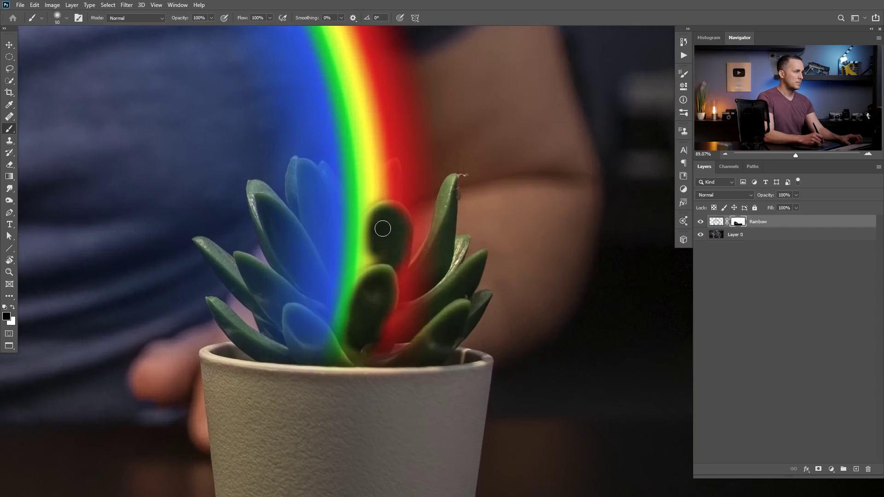
# - Harden the brush edge and mask the rainbow off the succulent's low front leaf and the leaf gaps beside it
pyautogui.rightClick(382, 227)
pyautogui.click(477, 121)
pyautogui.click(309, 340)
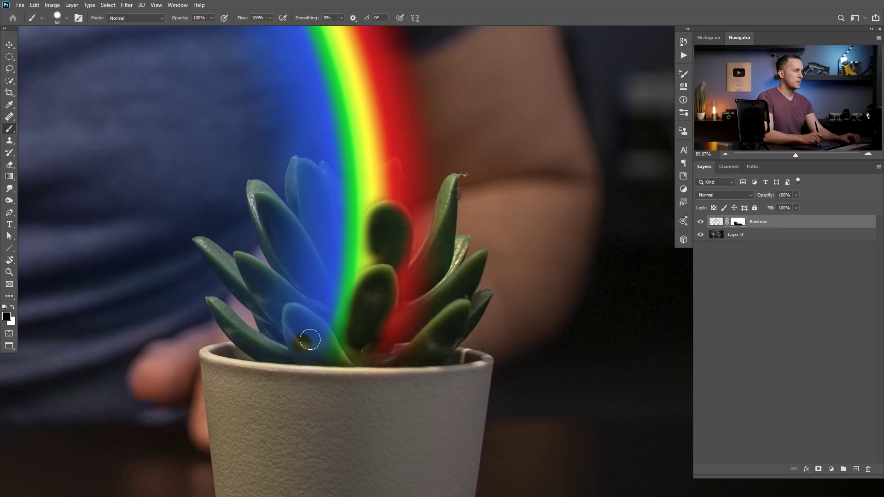
pyautogui.moveTo(297, 318)
pyautogui.mouseDown()
pyautogui.moveTo(299, 346)
pyautogui.moveTo(293, 313)
pyautogui.moveTo(307, 349)
pyautogui.moveTo(305, 322)
pyautogui.moveTo(292, 313)
pyautogui.moveTo(309, 321)
pyautogui.moveTo(337, 371)
pyautogui.mouseUp()
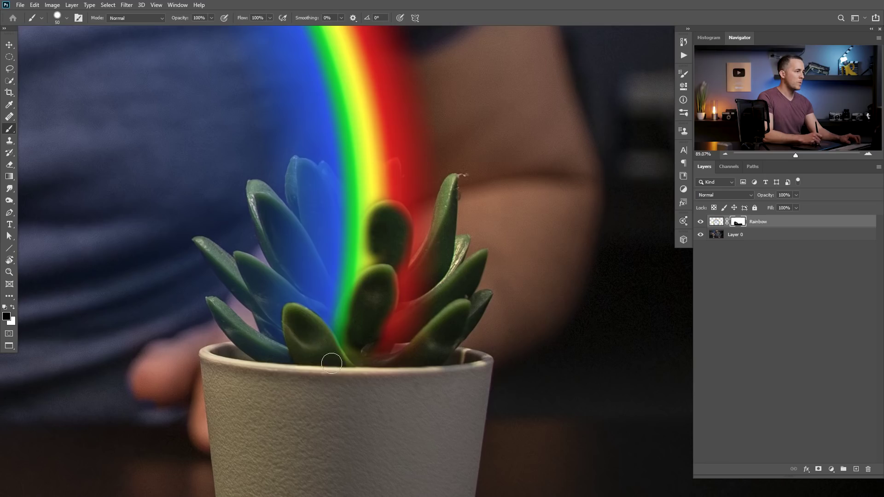
pyautogui.moveTo(347, 337)
pyautogui.mouseDown()
pyautogui.moveTo(363, 284)
pyautogui.moveTo(342, 343)
pyautogui.mouseUp()
pyautogui.moveTo(360, 292)
pyautogui.mouseDown()
pyautogui.moveTo(395, 217)
pyautogui.moveTo(371, 233)
pyautogui.moveTo(362, 288)
pyautogui.mouseUp()
# - Refine the mask with a smaller brush so the succulent's remaining front and outer leaves stand in front of the rainbow
pyautogui.press('[')
pyautogui.press('[')
pyautogui.press('[')
pyautogui.press('x')
pyautogui.rightClick(331, 317)
pyautogui.press('x')
pyautogui.scroll(-1, 356, 292)
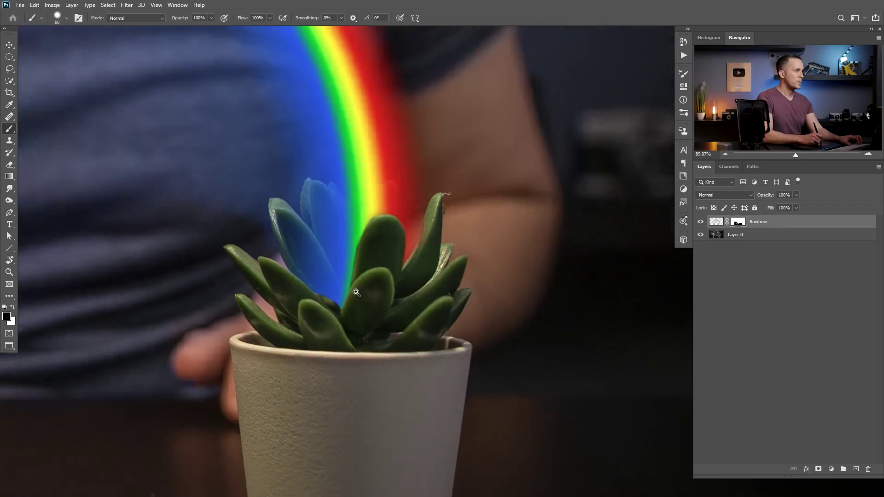
pyautogui.scroll(-5, 356, 292)
pyautogui.moveTo(372, 276); pyautogui.dragTo(370, 278)
# - Enlarge the mask brush to 1000 px and set its opacity to 20%
pyautogui.press(']')
pyautogui.press(']')
pyautogui.press(']')
pyautogui.press(']')
pyautogui.press(']')
pyautogui.press(']')
pyautogui.press(']')
pyautogui.press(']')
pyautogui.press(']')
pyautogui.press(']')
pyautogui.press(']')
pyautogui.press(']')
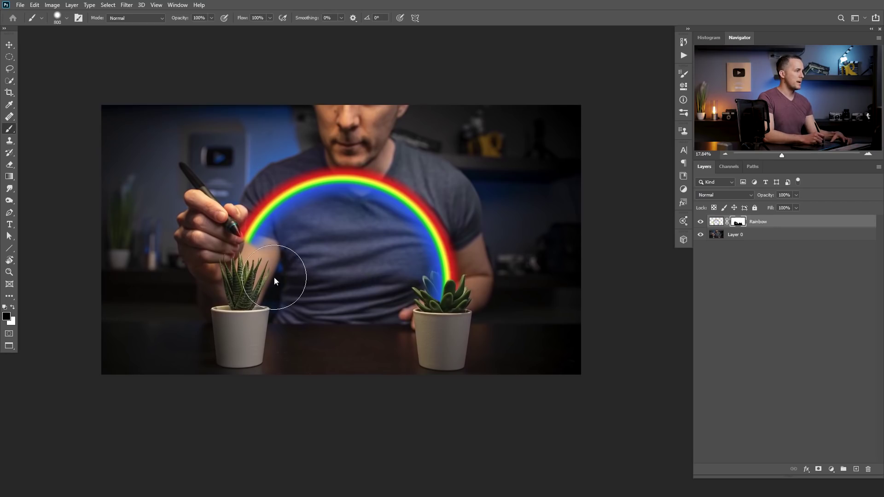
pyautogui.press('2')
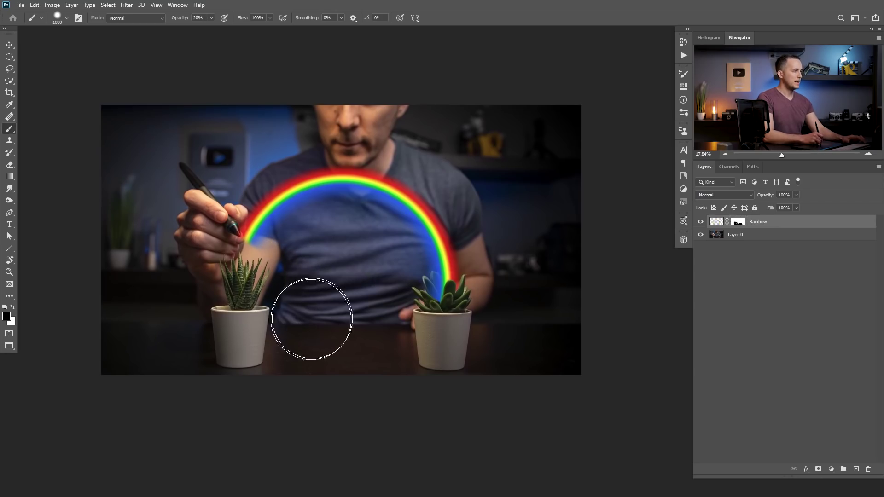
# - Set the Rainbow layer's blend mode to Screen
pyautogui.scroll(-2, 352, 296)
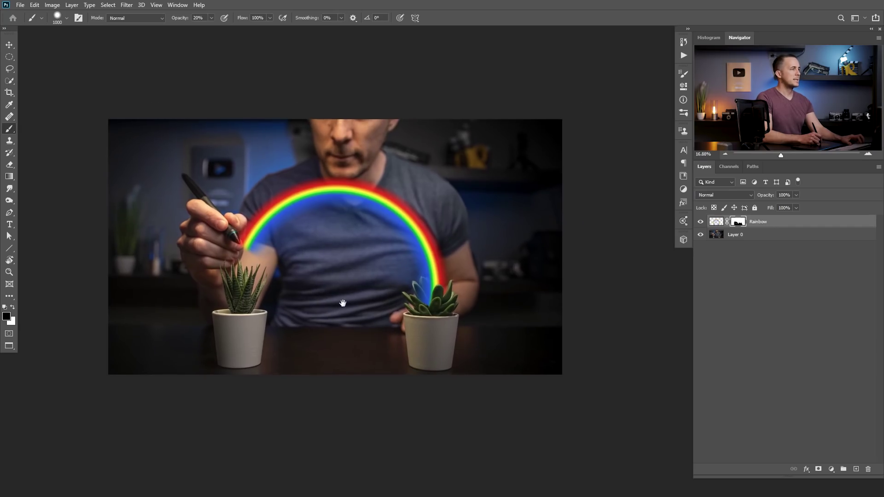
pyautogui.click(723, 195)
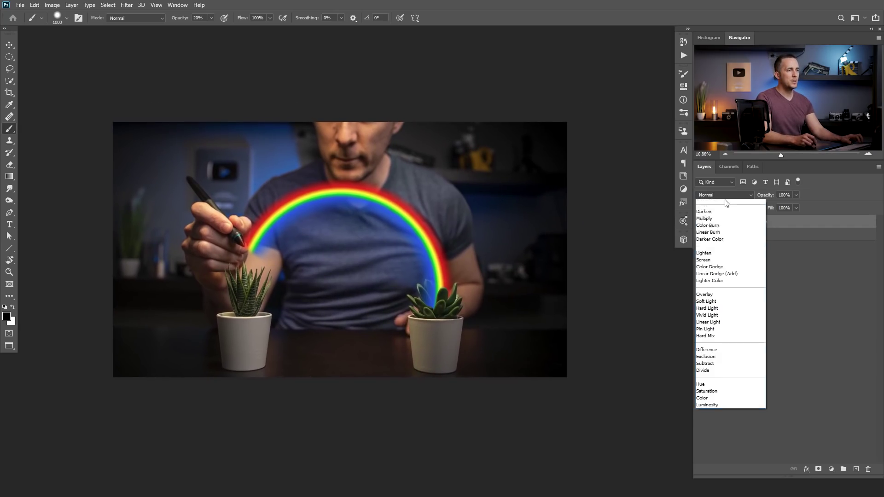
pyautogui.click(719, 276)
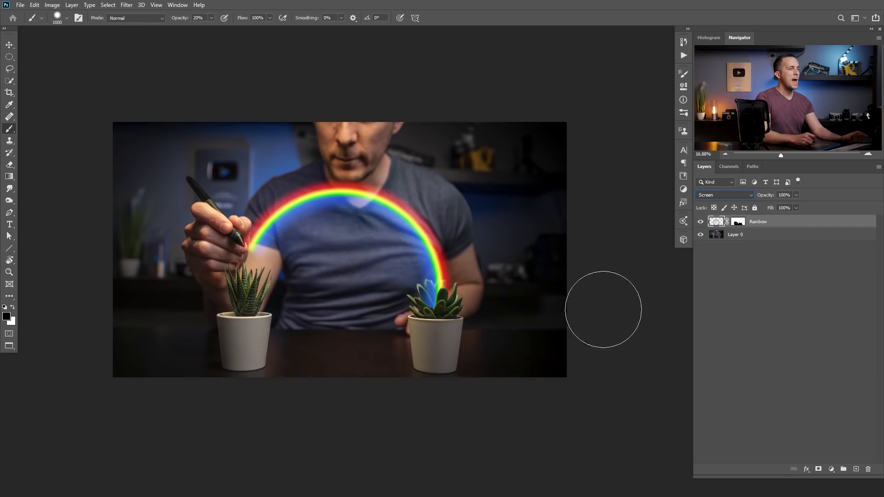
# - Clip a Hue/Saturation adjustment to the Rainbow layer with Saturation -21 and Lightness +28
pyautogui.click(832, 469)
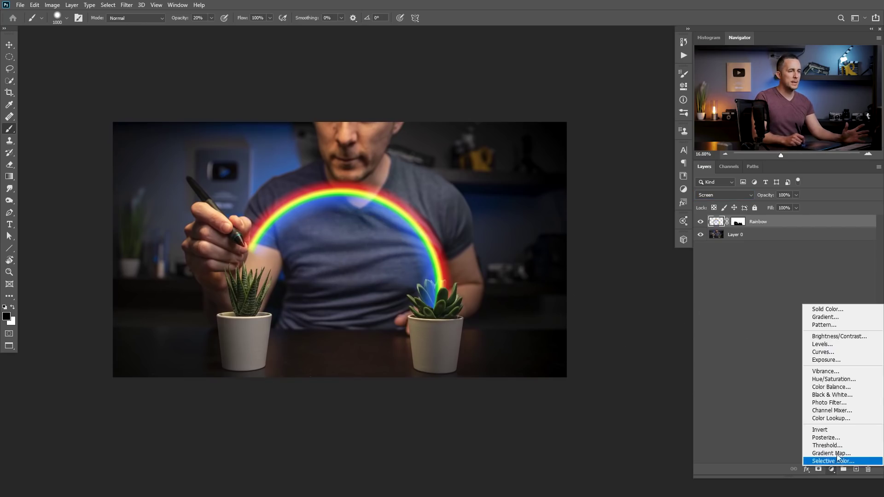
pyautogui.click(833, 382)
pyautogui.click(605, 249)
pyautogui.moveTo(601, 155); pyautogui.dragTo(618, 171)
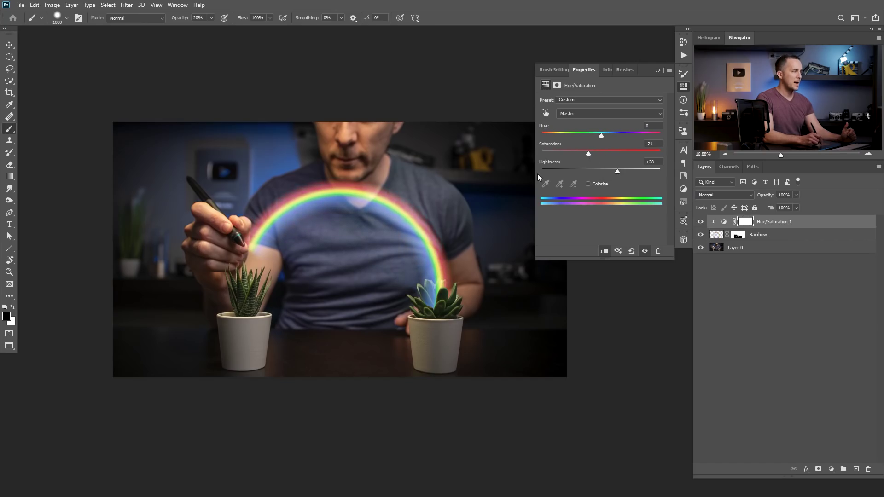
pyautogui.click(658, 70)
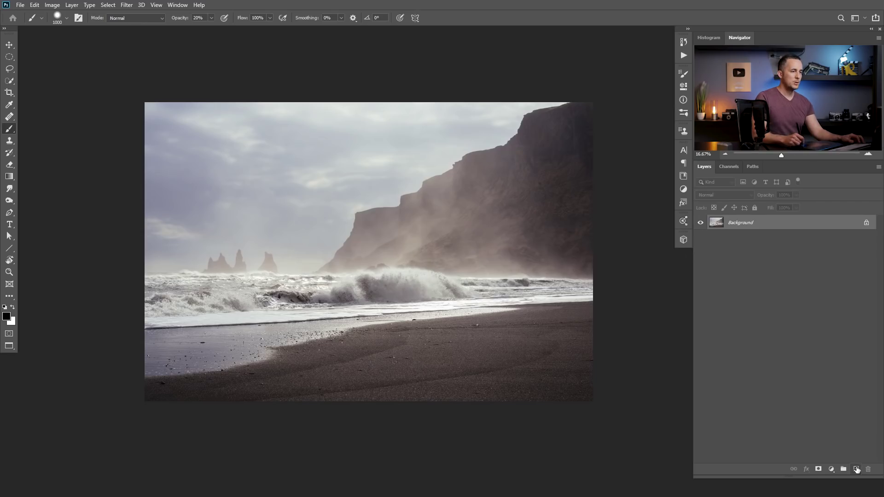
# - On a new layer in the beach photo, draw a radial rainbow gradient and move its ring around the sea stacks
pyautogui.click(856, 469)
pyautogui.press('g')
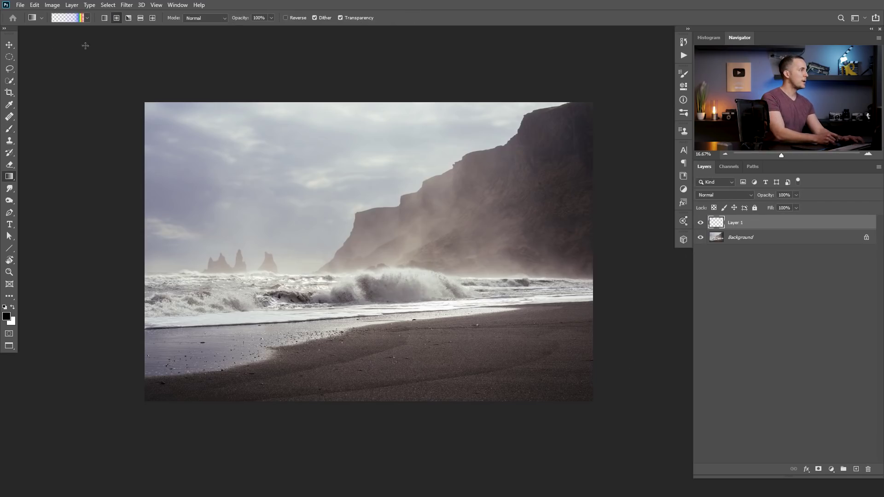
pyautogui.moveTo(326, 272); pyautogui.dragTo(138, 281)
pyautogui.hotkey('ctrl', 'z')
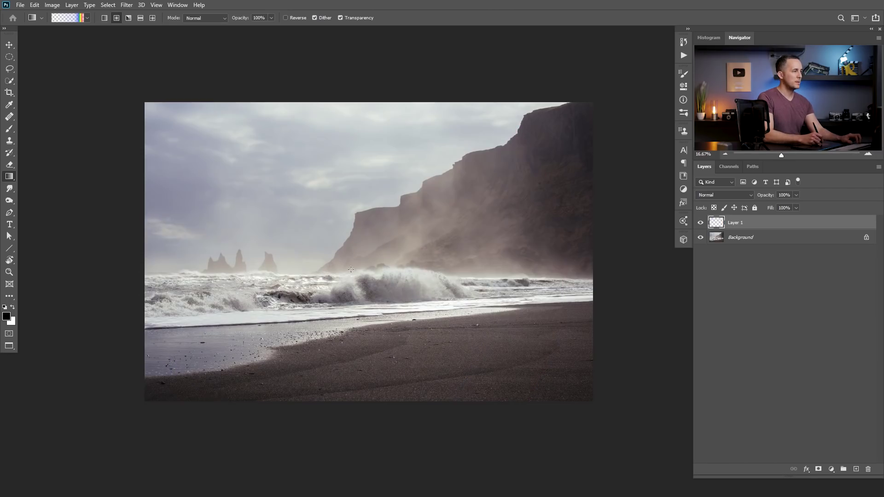
pyautogui.moveTo(492, 273); pyautogui.dragTo(493, 273)
pyautogui.press('v')
pyautogui.moveTo(375, 254); pyautogui.dragTo(304, 238)
# - Set the beach rainbow layer to Screen and clip a Hue/Saturation adjustment to it with Saturation -14 and Lightness +17
pyautogui.click(724, 194)
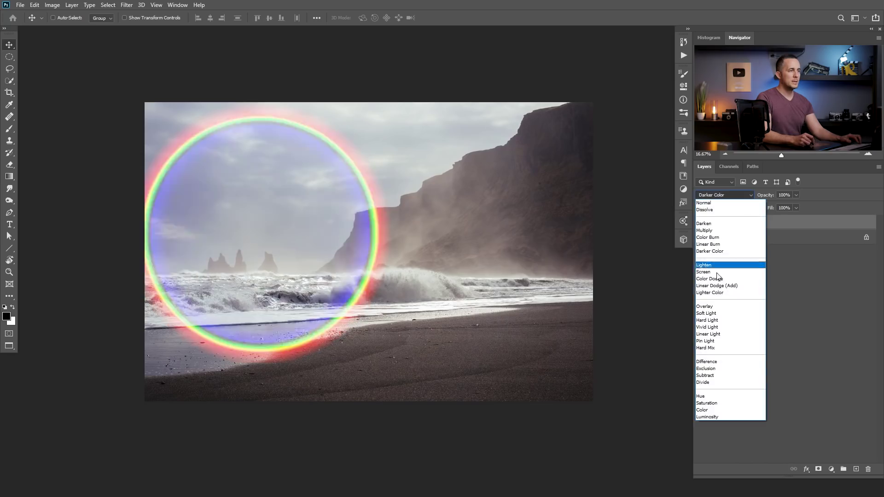
pyautogui.click(716, 276)
pyautogui.click(831, 469)
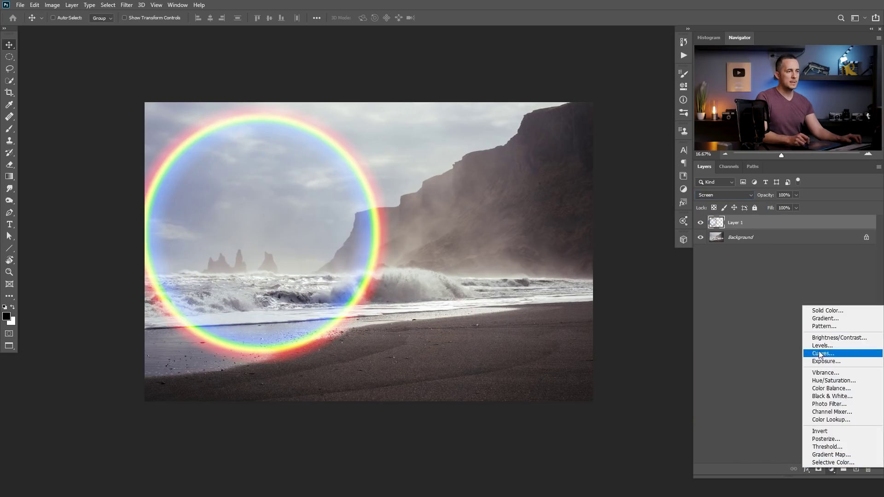
pyautogui.click(824, 381)
pyautogui.click(604, 251)
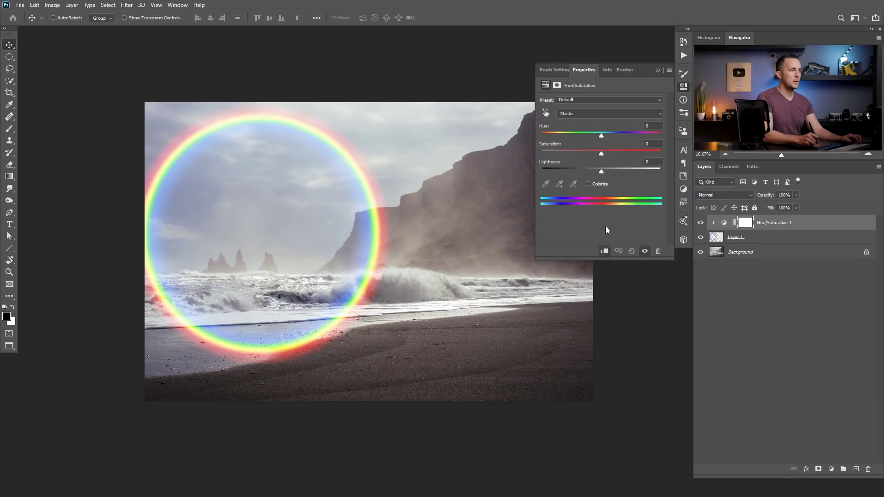
pyautogui.moveTo(601, 172); pyautogui.dragTo(592, 153)
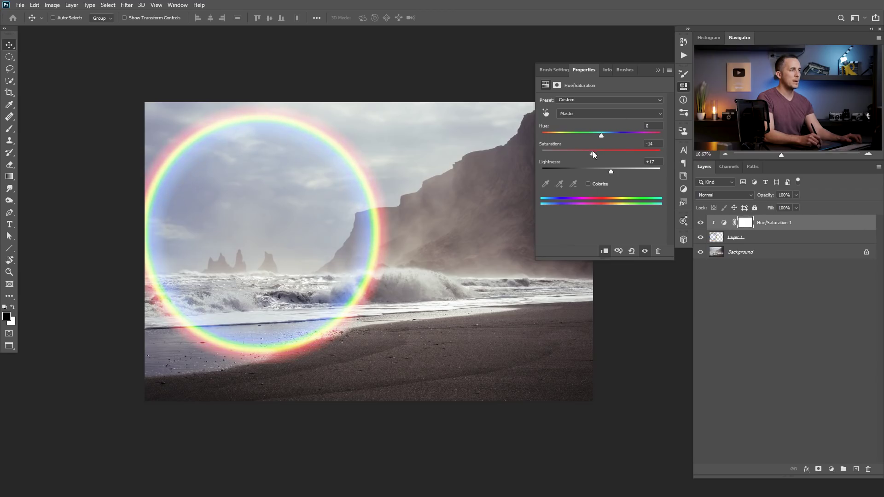
pyautogui.click(657, 70)
# - Scale the beach rainbow to about 106% and shift it down and partly beyond the photo's left edge
pyautogui.click(716, 237)
pyautogui.hotkey('ctrl', 't')
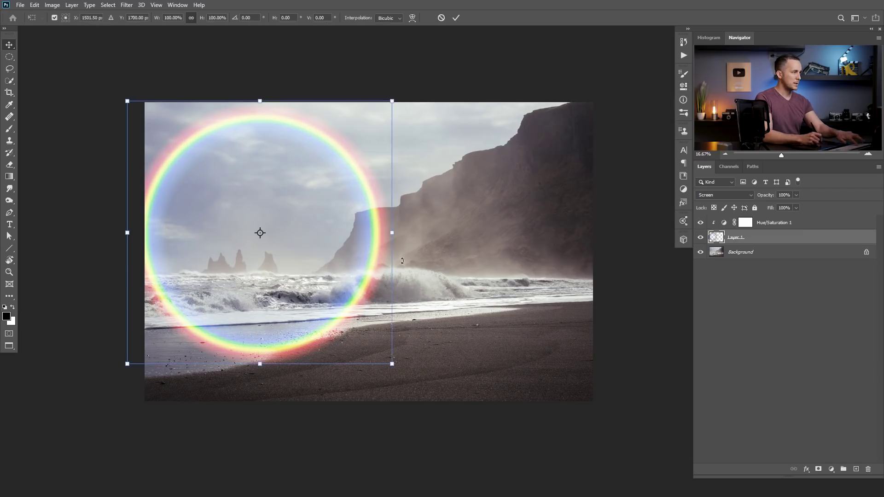
pyautogui.moveTo(337, 253); pyautogui.dragTo(333, 241)
pyautogui.moveTo(258, 106); pyautogui.dragTo(258, 88)
pyautogui.moveTo(308, 199)
pyautogui.mouseDown()
pyautogui.moveTo(272, 203)
pyautogui.moveTo(297, 207)
pyautogui.mouseUp()
pyautogui.moveTo(242, 92); pyautogui.dragTo(242, 111)
pyautogui.moveTo(260, 140); pyautogui.dragTo(263, 153)
pyautogui.press('Return')
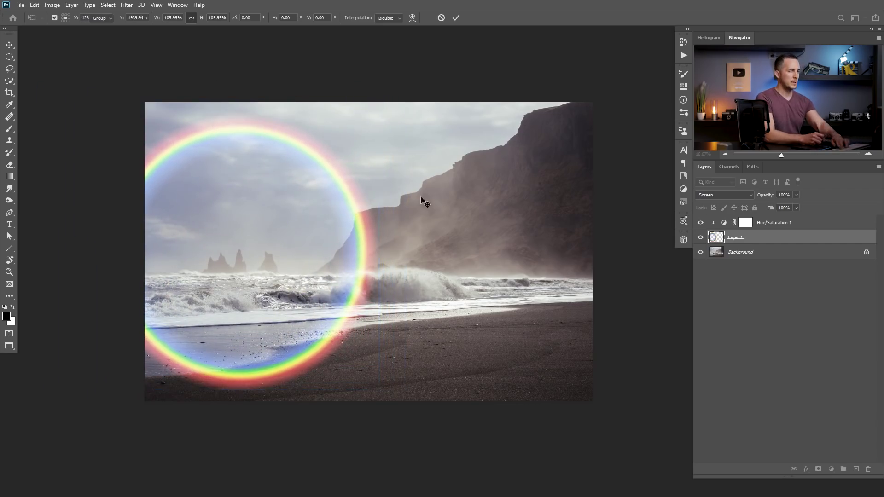
# - Erase the lower part of the beach rainbow directly on its layer, leaving only the arc that ends at the cliff
pyautogui.click(817, 469)
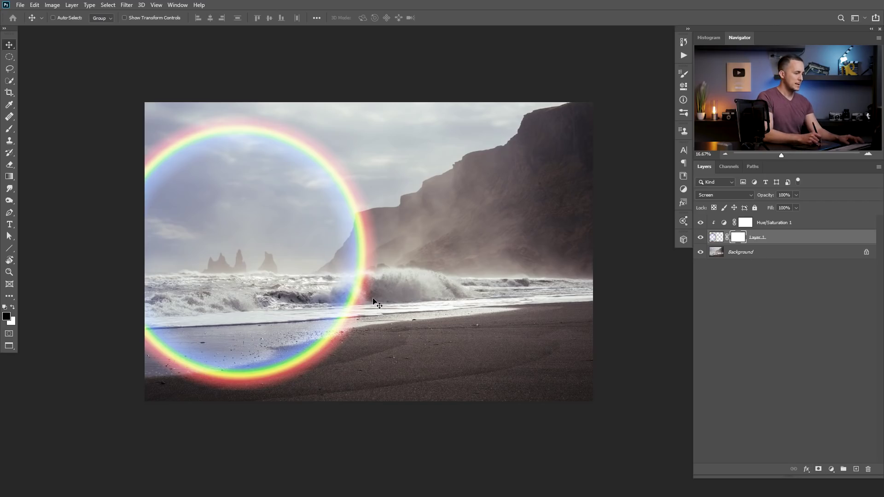
pyautogui.hotkey('ctrl', 'z')
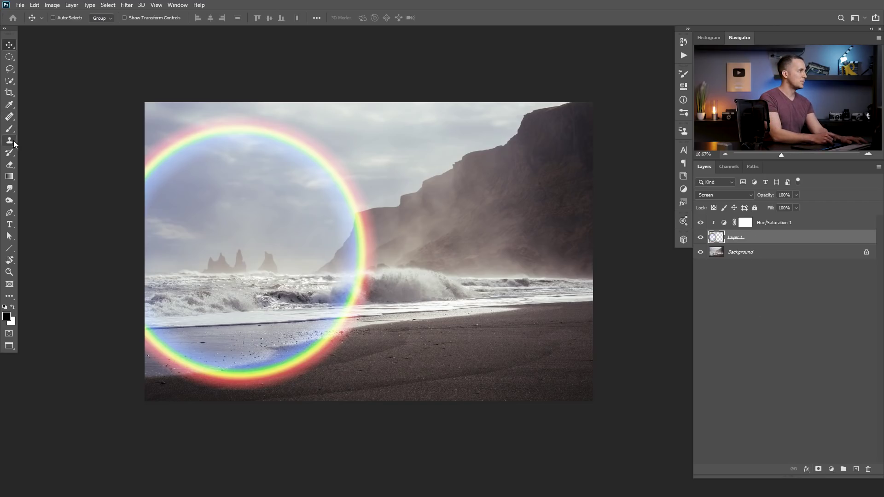
pyautogui.click(11, 167)
pyautogui.moveTo(164, 330)
pyautogui.mouseDown()
pyautogui.moveTo(167, 360)
pyautogui.moveTo(348, 363)
pyautogui.moveTo(390, 343)
pyautogui.moveTo(383, 315)
pyautogui.moveTo(402, 287)
pyautogui.moveTo(396, 267)
pyautogui.mouseUp()
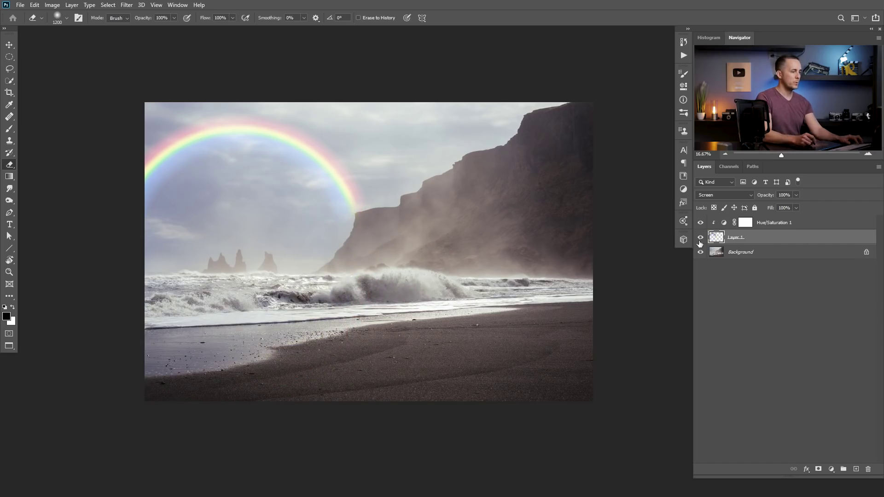
# - Enlarge the beach rainbow proportionally to about 141% and position it so its arc descends onto the cliff edge
pyautogui.hotkey('ctrl', 't')
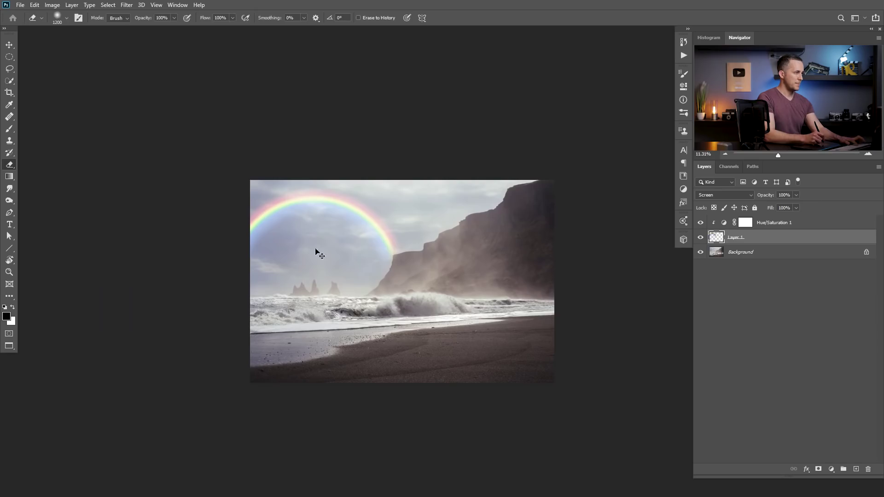
pyautogui.hotkey('ctrl', 't')
pyautogui.moveTo(218, 184); pyautogui.dragTo(113, 144)
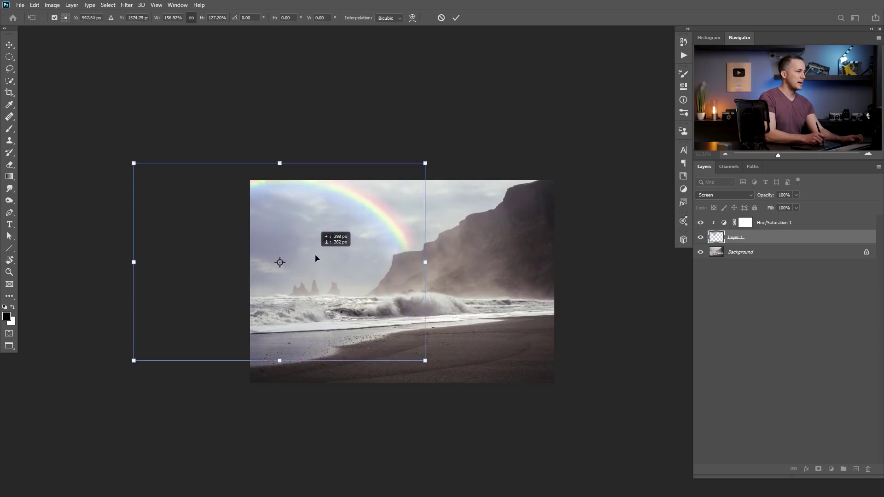
pyautogui.hotkey('ctrl', 'z')
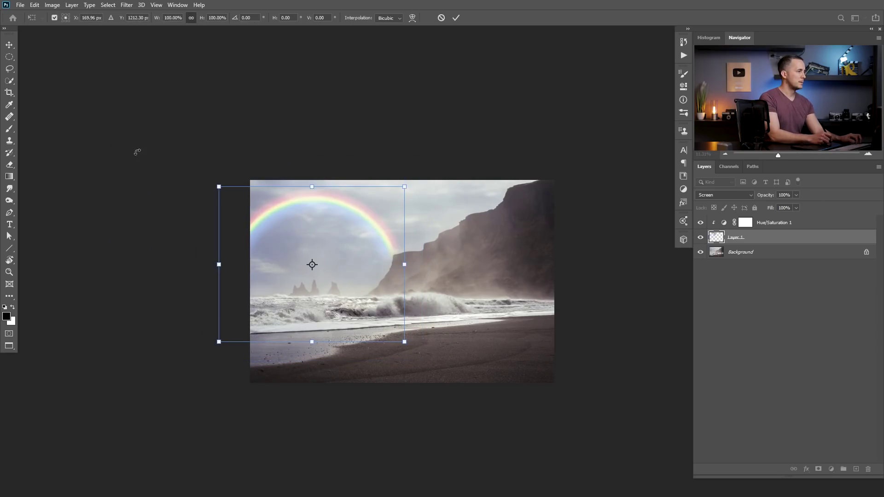
pyautogui.moveTo(219, 186); pyautogui.dragTo(150, 128)
pyautogui.moveTo(276, 234); pyautogui.dragTo(295, 254)
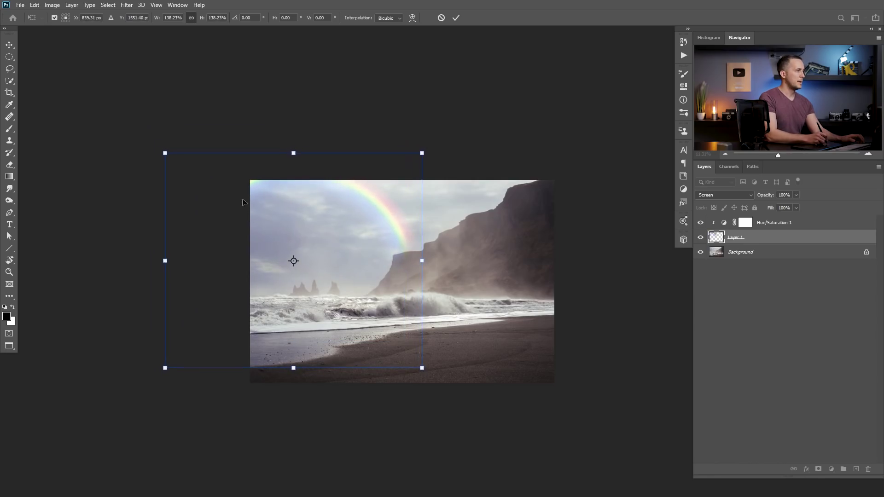
pyautogui.moveTo(164, 151); pyautogui.dragTo(161, 148)
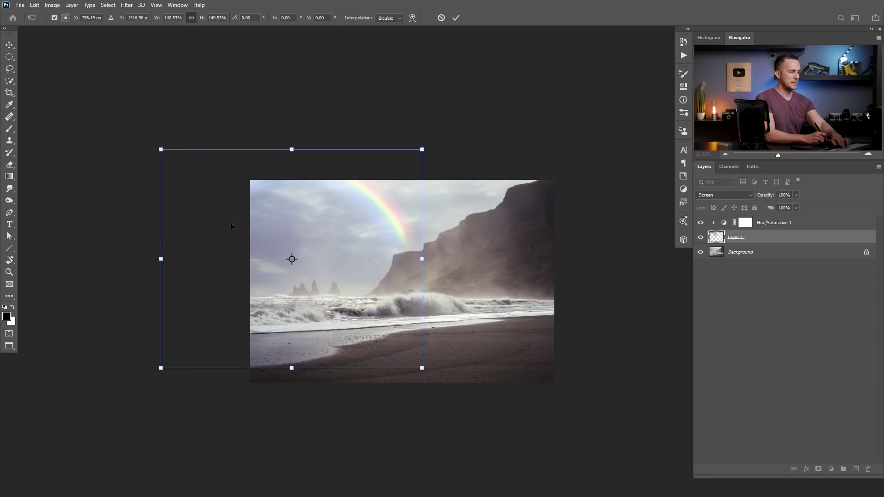
pyautogui.press('Return')
# - Slightly lower the opacity of the beach rainbow layer
pyautogui.scroll(-3, 389, 259)
pyautogui.scroll(5, 379, 236)
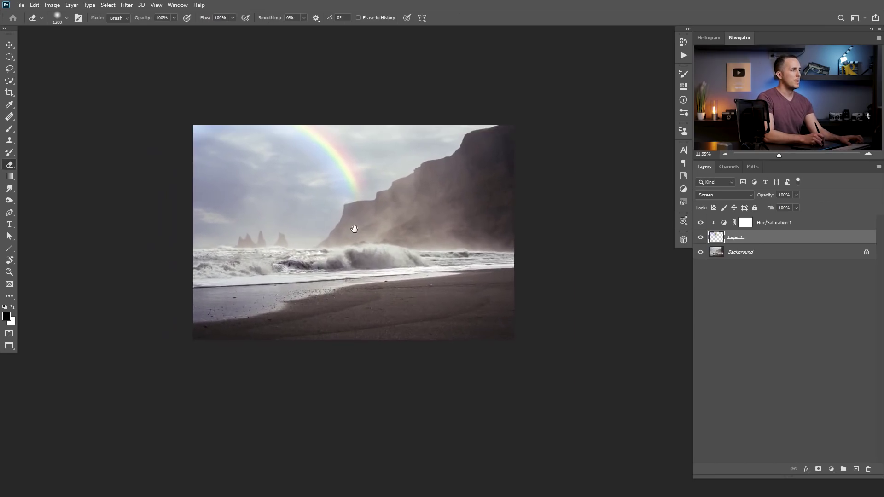
pyautogui.scroll(1, 378, 236)
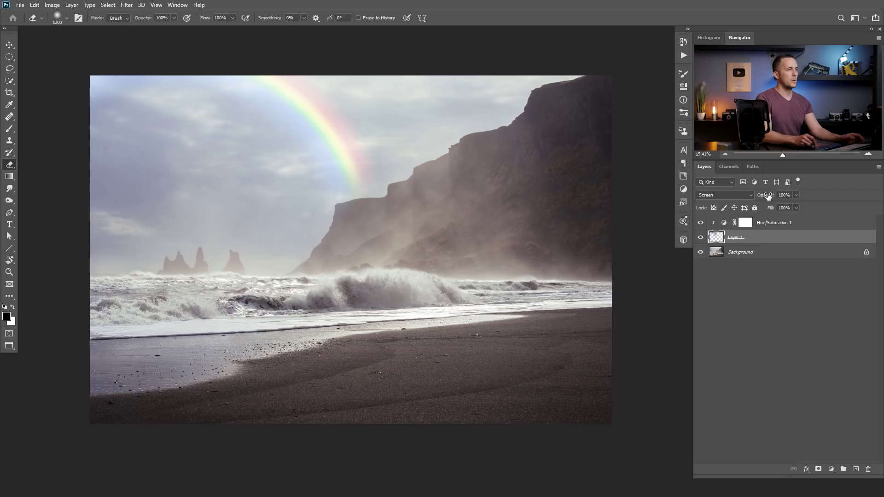
pyautogui.moveTo(768, 195); pyautogui.dragTo(759, 197)
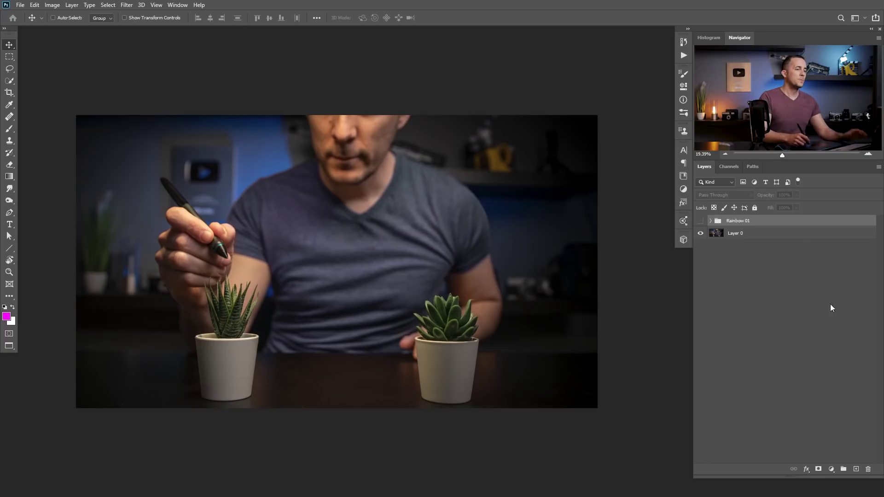
# - In the plant photo, add a layer named Rainbow above the Rainbow 01 group and set up a 125 px round brush with 100% hardness
pyautogui.click(855, 469)
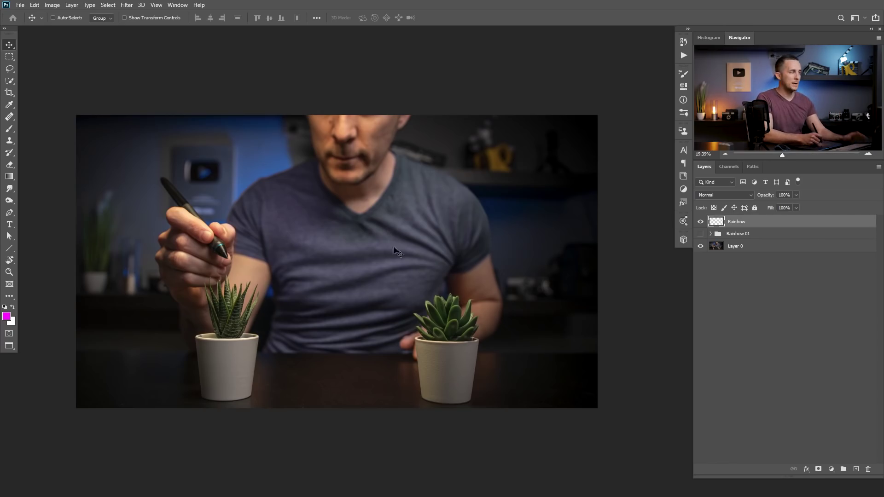
pyautogui.click(9, 129)
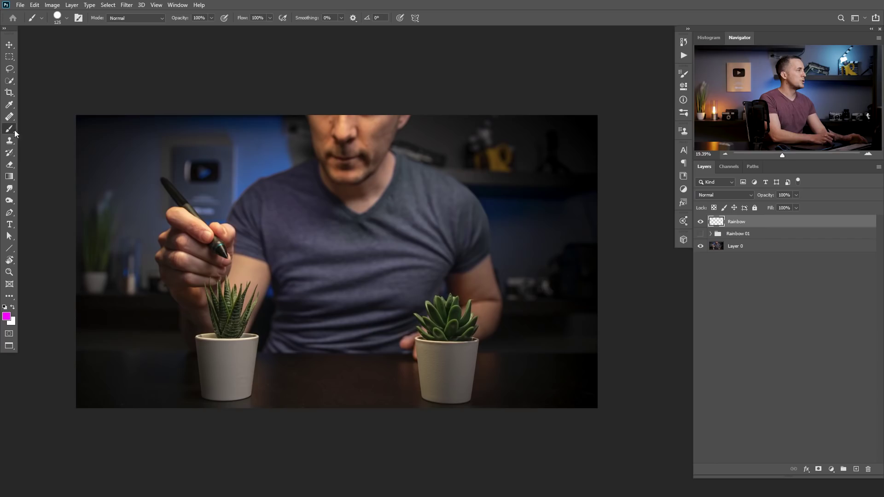
pyautogui.rightClick(283, 173)
pyautogui.moveTo(422, 118)
pyautogui.mouseDown()
pyautogui.moveTo(416, 122)
pyautogui.moveTo(462, 106)
pyautogui.mouseUp()
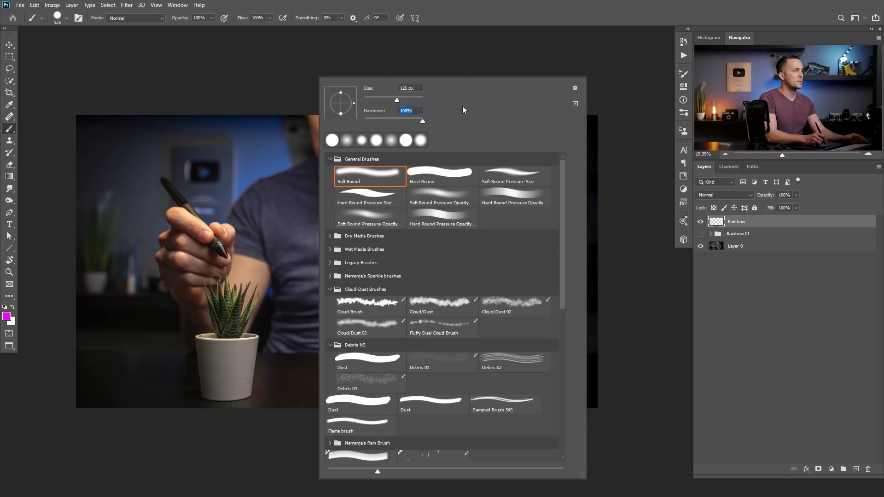
pyautogui.press('Return')
pyautogui.click(6, 316)
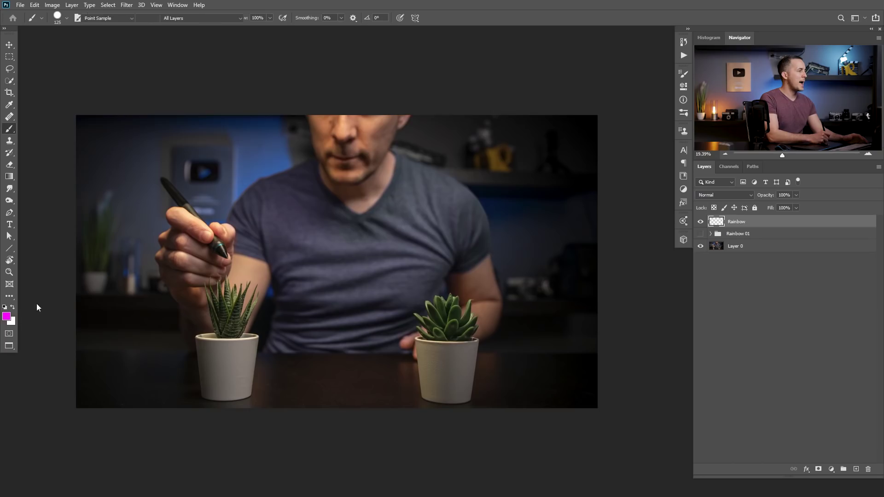
pyautogui.moveTo(427, 157)
pyautogui.mouseDown()
pyautogui.moveTo(418, 236)
pyautogui.moveTo(425, 153)
pyautogui.mouseUp()
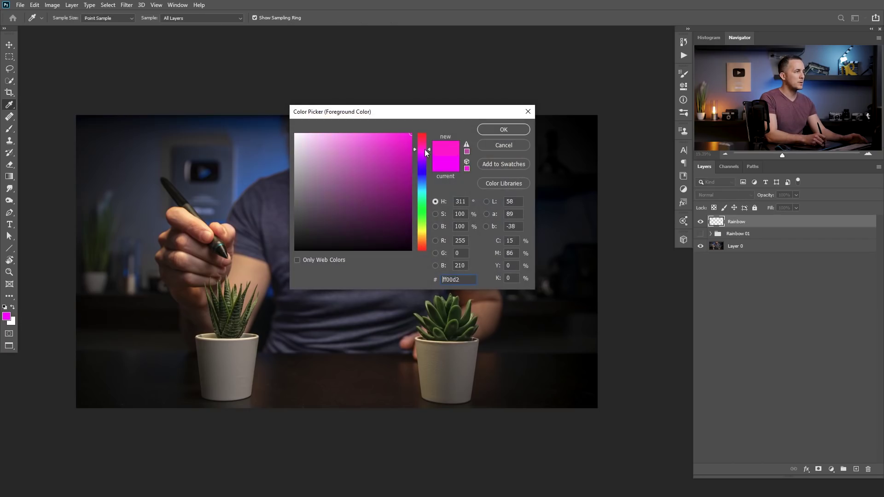
pyautogui.click(499, 143)
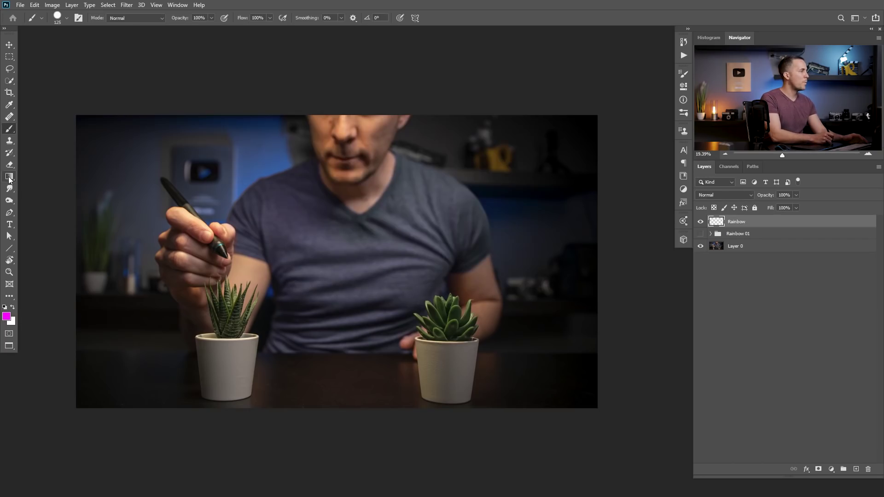
# - Check the order of the colour stops in the custom rainbow gradient
pyautogui.click(9, 178)
pyautogui.click(72, 18)
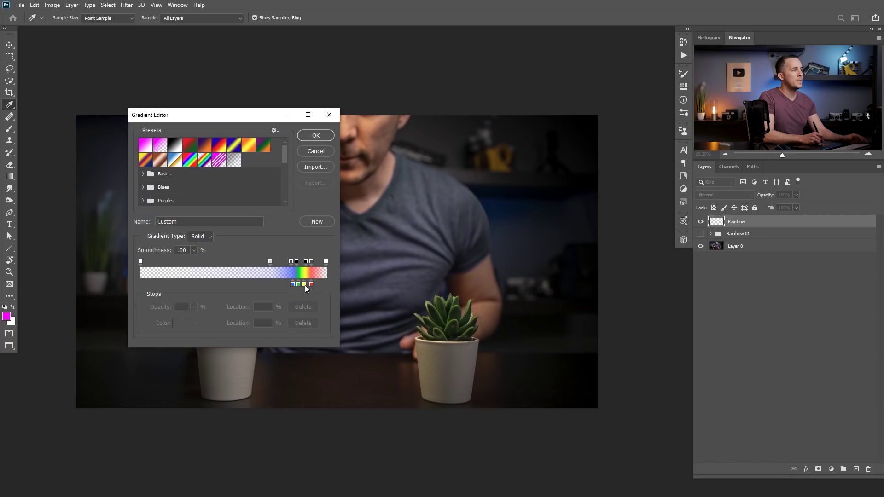
pyautogui.click(316, 136)
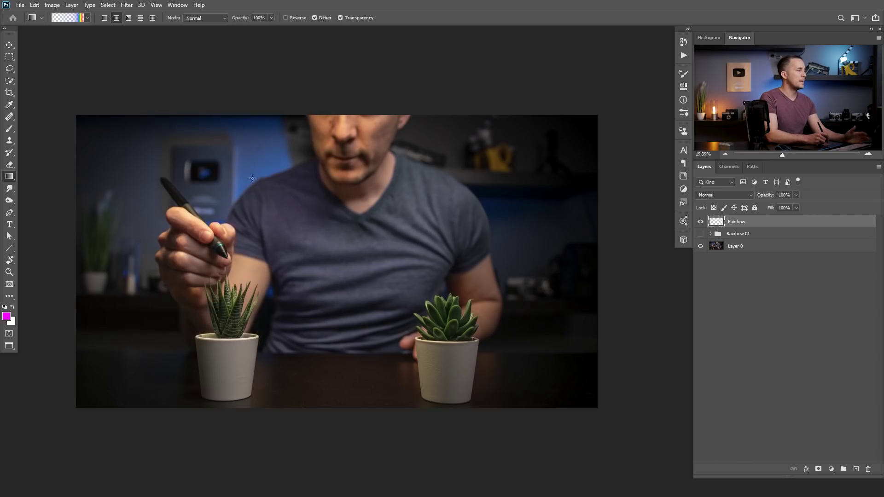
# - Set the foreground colour to magenta ea00ff and paint a straight vertical stripe over the photo's full height between the two plants
pyautogui.click(7, 316)
pyautogui.moveTo(426, 157); pyautogui.dragTo(426, 158)
pyautogui.click(499, 131)
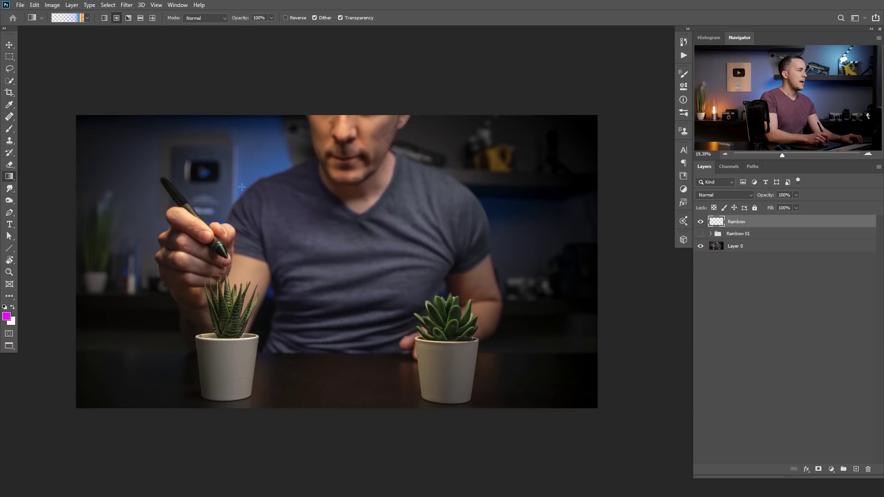
pyautogui.press('b')
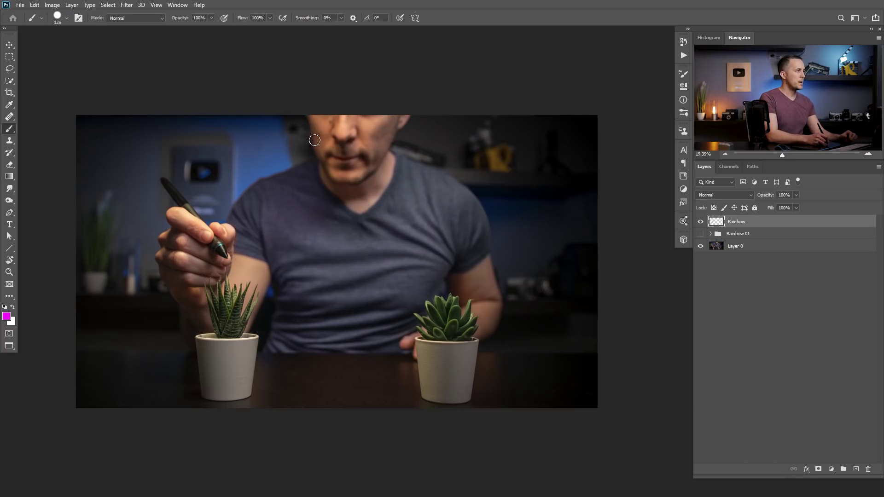
pyautogui.moveTo(303, 104); pyautogui.dragTo(290, 419)
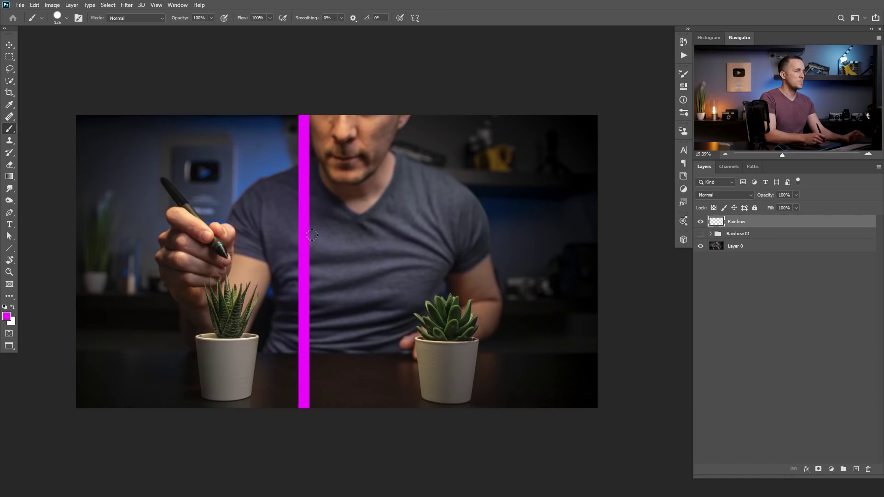
# - Switch the foreground colour to blue and paint a full-height vertical stripe directly along the right edge of the magenta one
pyautogui.click(7, 316)
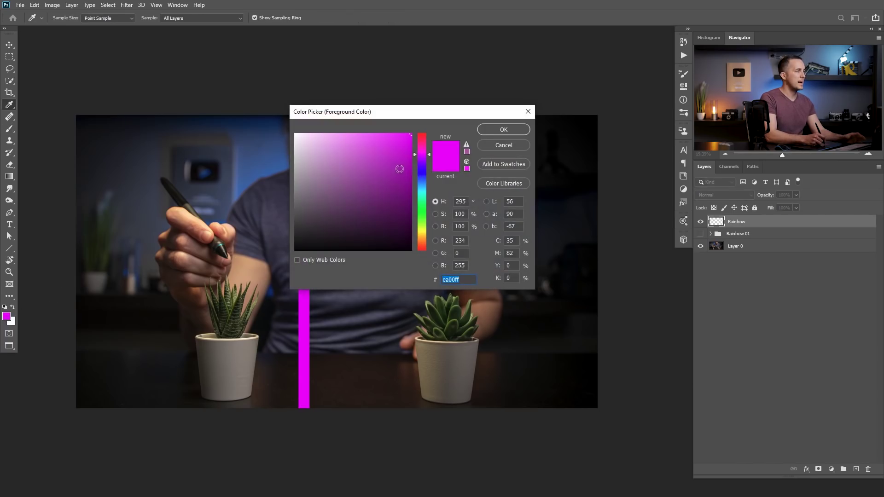
pyautogui.moveTo(429, 156); pyautogui.dragTo(427, 173)
pyautogui.click(503, 130)
pyautogui.press('b')
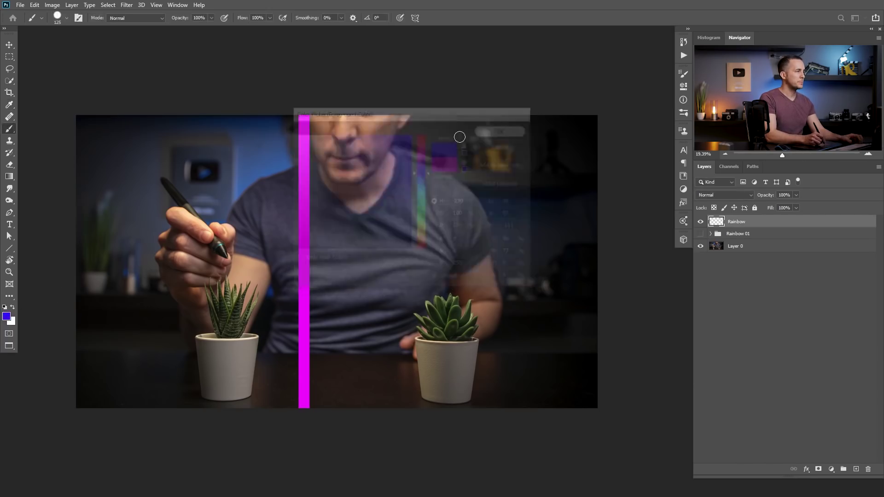
pyautogui.moveTo(319, 243); pyautogui.dragTo(333, 431)
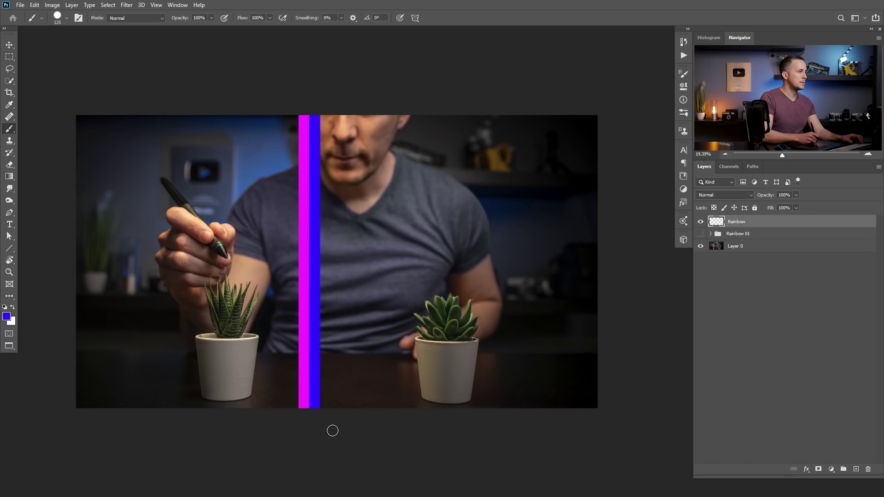
# - Switch the foreground colour to cyan and paint a full-height vertical stripe directly to the right of the blue one
pyautogui.click(7, 317)
pyautogui.moveTo(425, 179); pyautogui.dragTo(426, 191)
pyautogui.click(502, 128)
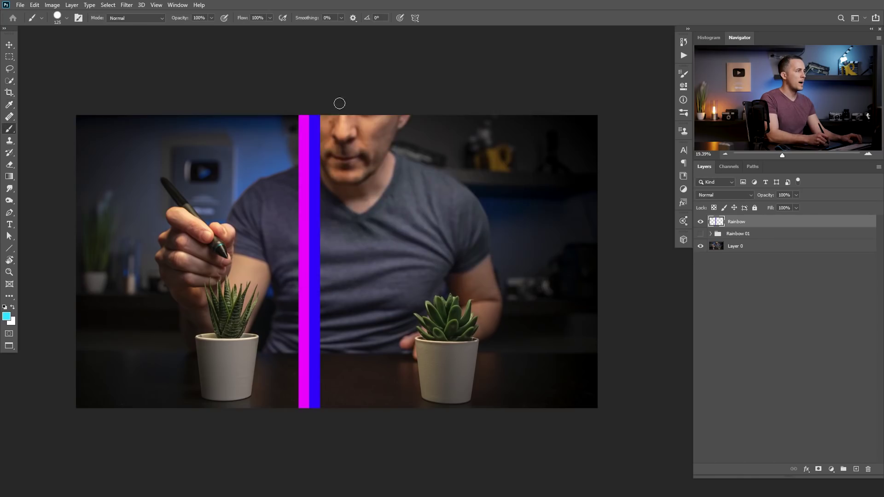
pyautogui.moveTo(325, 111); pyautogui.dragTo(337, 434)
# - Set the foreground colour to green 00ff0c and paint a full-height vertical stripe directly to the right of the cyan one
pyautogui.click(7, 316)
pyautogui.moveTo(428, 189); pyautogui.dragTo(425, 211)
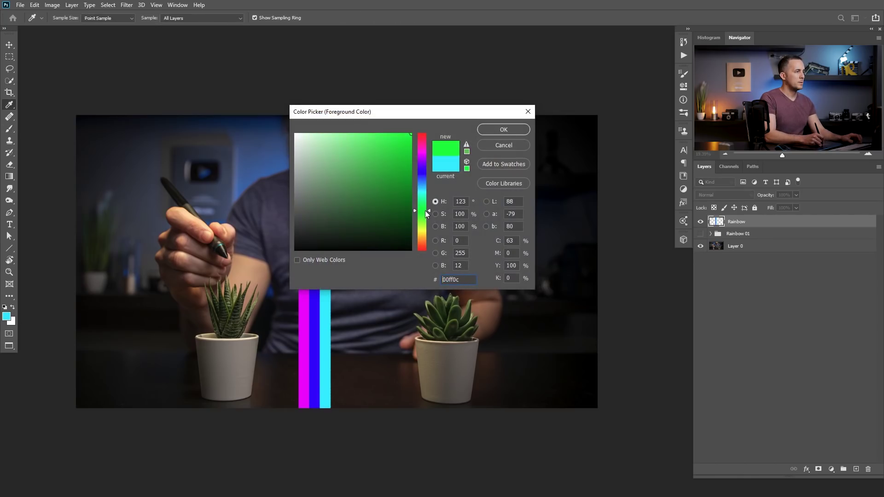
pyautogui.click(506, 130)
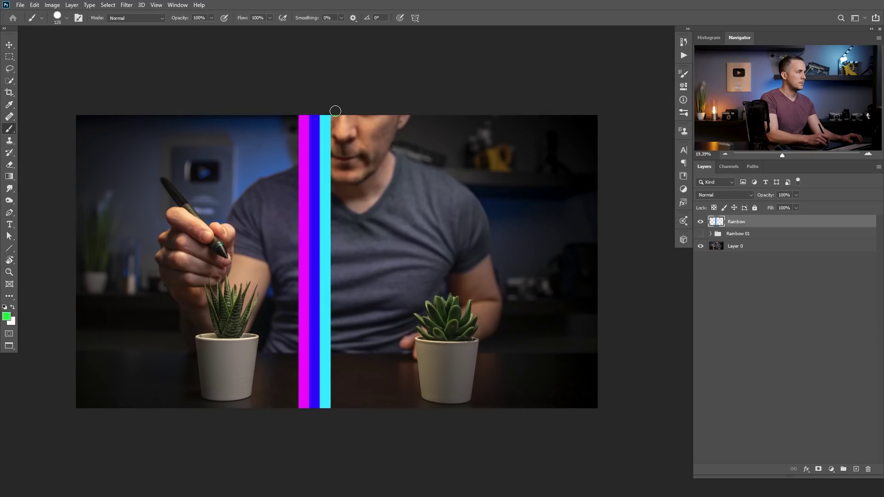
pyautogui.moveTo(336, 112); pyautogui.dragTo(358, 409)
pyautogui.hotkey('ctrl', 'z')
pyautogui.moveTo(336, 112); pyautogui.dragTo(354, 454)
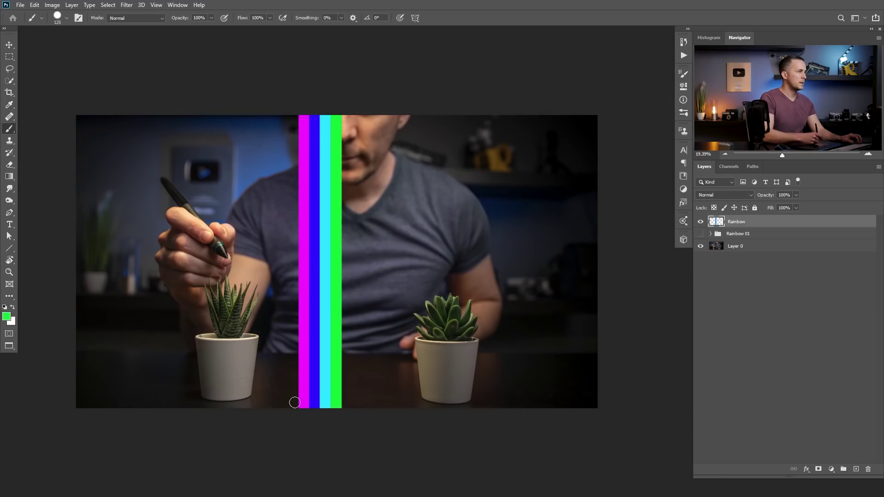
# - Set the foreground colour to yellow f6ff00 and paint a full-height vertical stripe directly to the right of the green one
pyautogui.click(7, 316)
pyautogui.moveTo(423, 225); pyautogui.dragTo(423, 230)
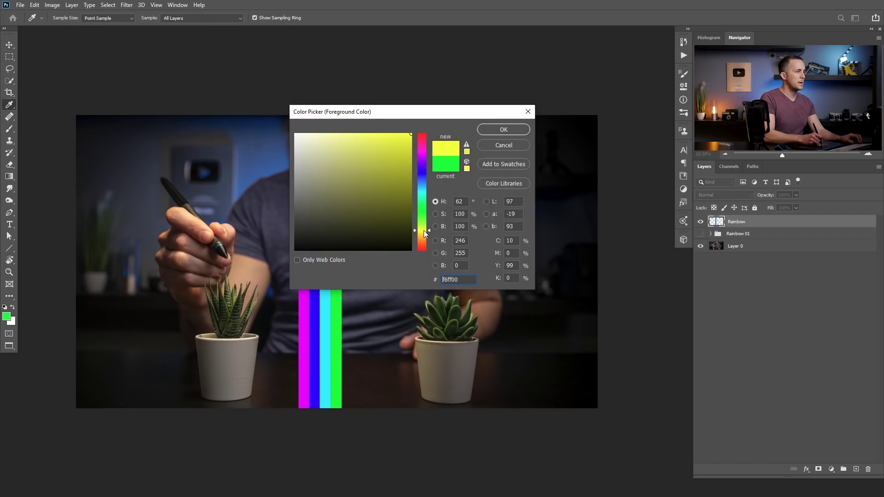
pyautogui.click(492, 132)
pyautogui.moveTo(346, 112); pyautogui.dragTo(373, 463)
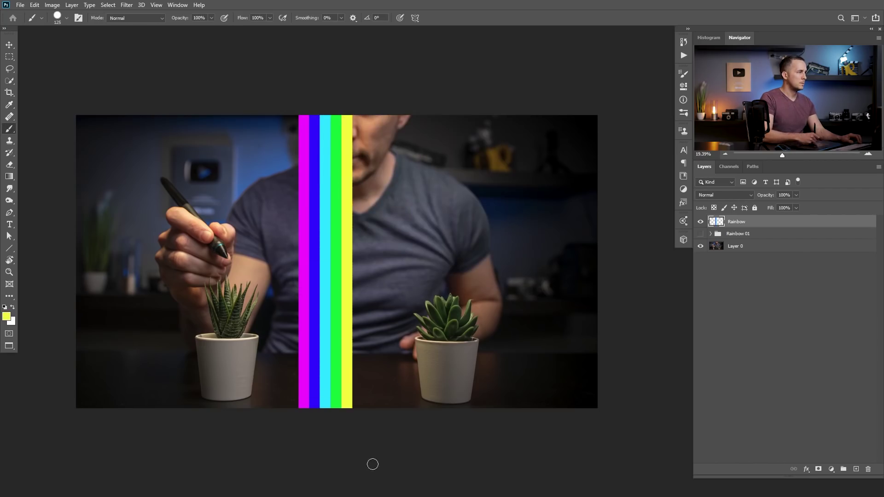
pyautogui.scroll(-3, 87, 308)
pyautogui.click(6, 317)
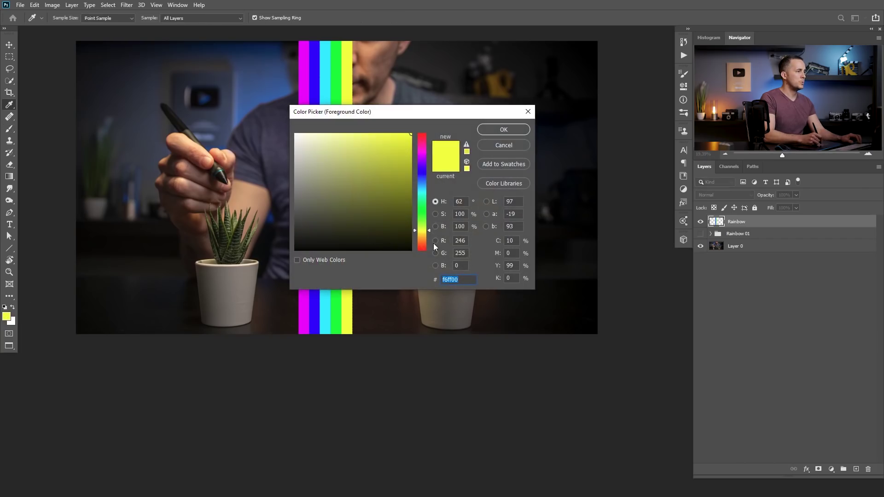
pyautogui.click(422, 249)
pyautogui.click(490, 131)
pyautogui.scroll(4, 76, 312)
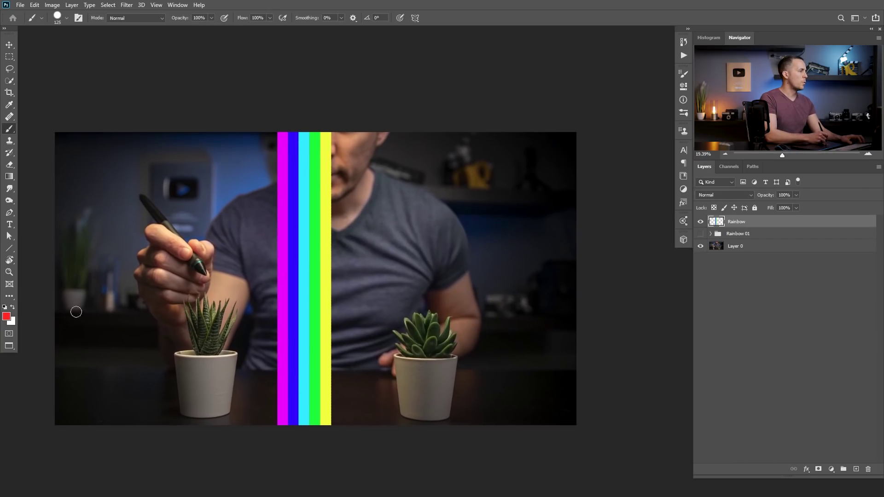
# - Set the foreground colour to orange ff8a00 and paint a full-height vertical stripe directly to the right of the yellow one
pyautogui.click(7, 318)
pyautogui.click(424, 240)
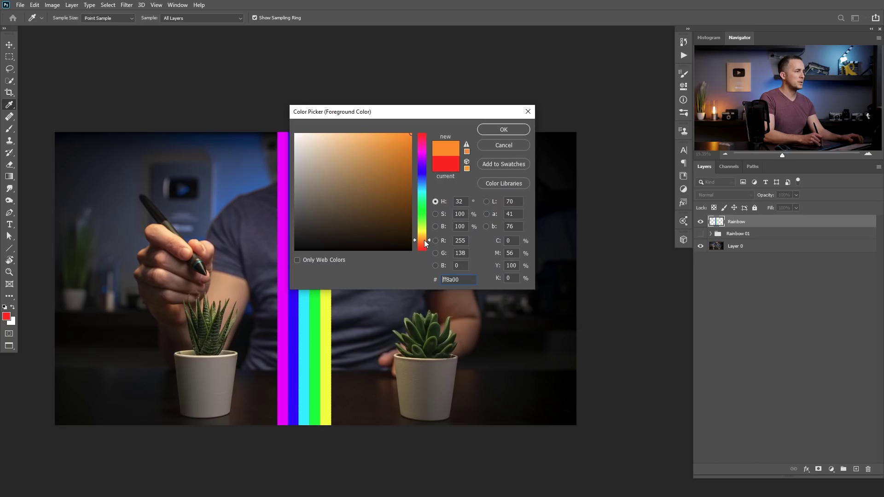
pyautogui.click(498, 131)
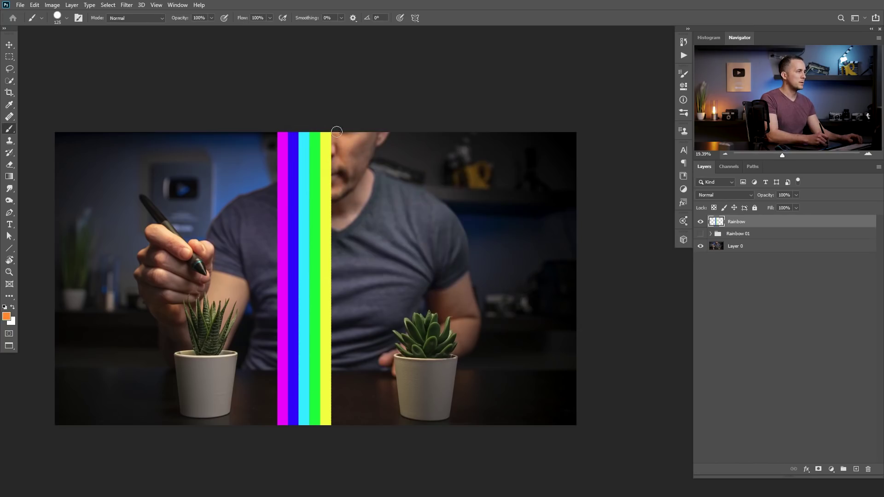
pyautogui.moveTo(336, 132); pyautogui.dragTo(336, 443)
# - Set the foreground colour to red ff0000
pyautogui.scroll(-3, 336, 443)
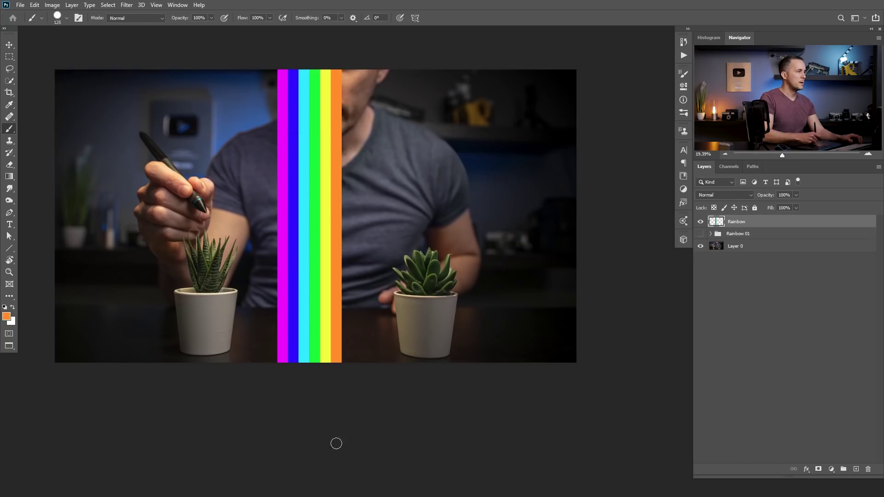
pyautogui.click(10, 318)
pyautogui.moveTo(427, 236); pyautogui.dragTo(424, 251)
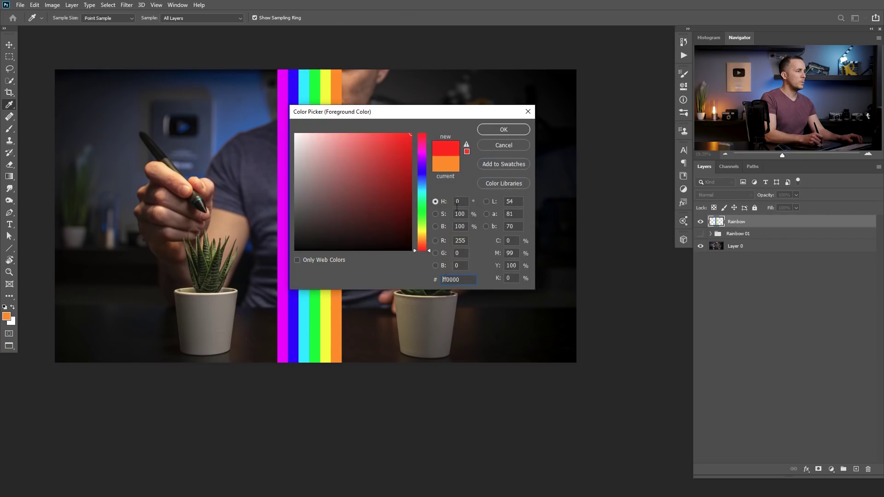
pyautogui.click(479, 130)
pyautogui.scroll(3, 344, 124)
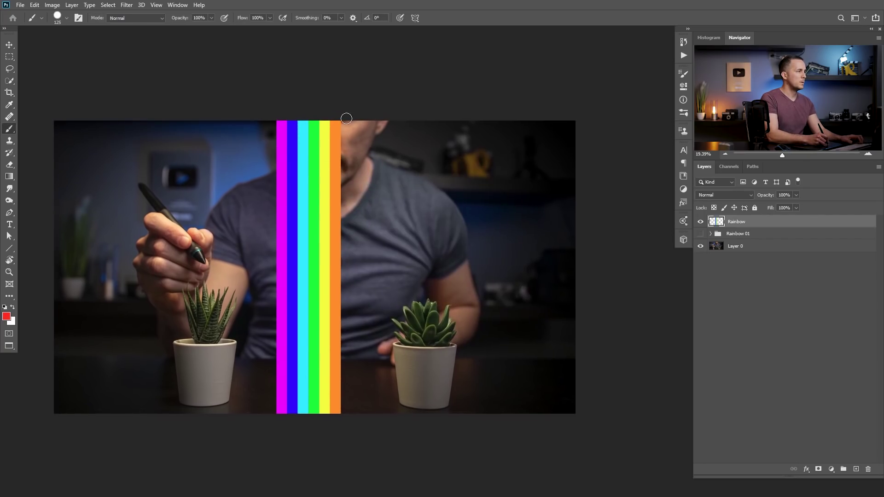
pyautogui.click(346, 120)
pyautogui.moveTo(346, 121); pyautogui.dragTo(351, 203)
pyautogui.hotkey('ctrl', 'z')
pyautogui.moveTo(349, 138); pyautogui.dragTo(350, 389)
pyautogui.hotkey('ctrl', 'z')
pyautogui.hotkey('ctrl', 'z')
# - Paint a full-height red vertical stripe directly to the right of the orange one and align the stripes with the photo's top edge
pyautogui.moveTo(346, 133); pyautogui.dragTo(347, 412)
pyautogui.scroll(-2, 367, 366)
pyautogui.press('v')
pyautogui.moveTo(330, 278)
pyautogui.mouseDown()
pyautogui.moveTo(336, 284)
pyautogui.moveTo(326, 278)
pyautogui.moveTo(333, 274)
pyautogui.mouseUp()
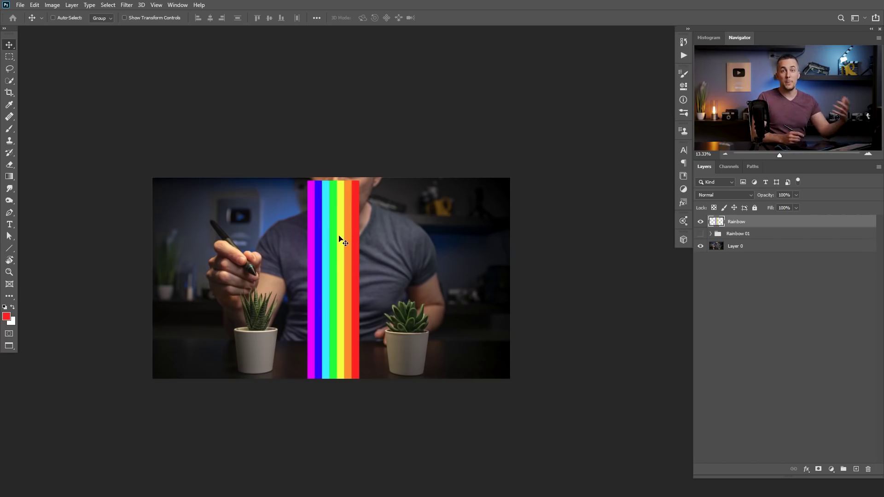
pyautogui.moveTo(373, 275); pyautogui.dragTo(371, 272)
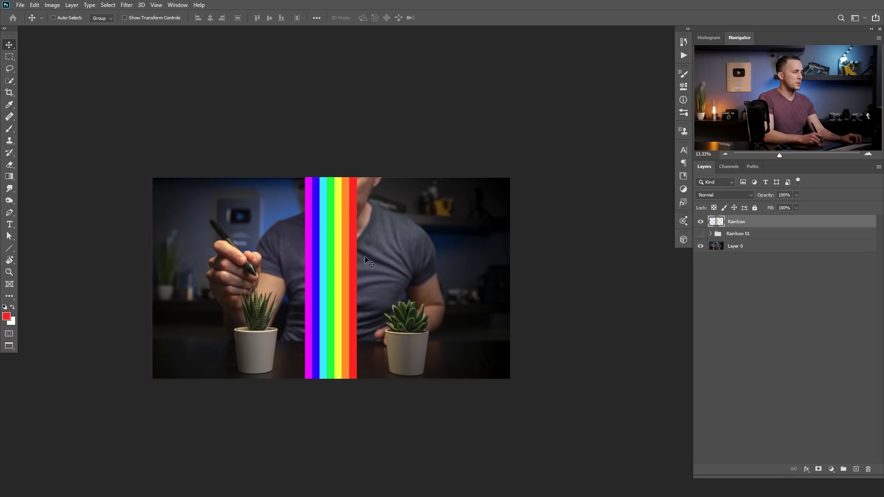
# - Rotate the stripes on the Rainbow layer 90° counter-clockwise so they run horizontally with red uppermost
pyautogui.hotkey('ctrl', 't')
pyautogui.hotkey('ctrl', 't')
pyautogui.moveTo(391, 263); pyautogui.dragTo(323, 238)
pyautogui.press('Return')
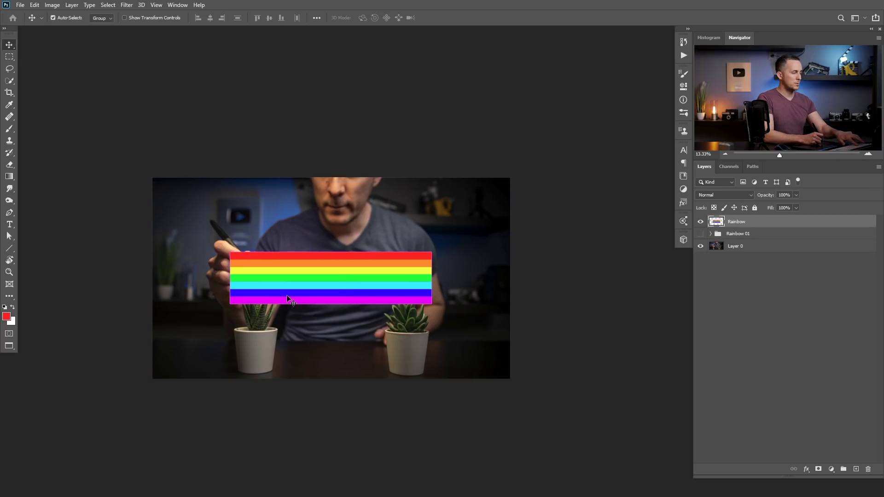
# - Warp the horizontal stripes into a semicircle using the Arc preset with a bend of 100%
pyautogui.hotkey('ctrl', 't')
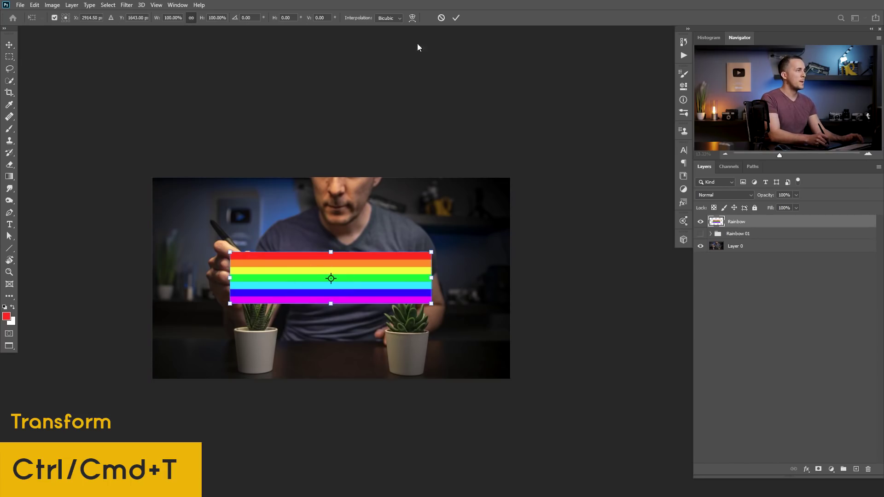
pyautogui.click(413, 18)
pyautogui.click(228, 17)
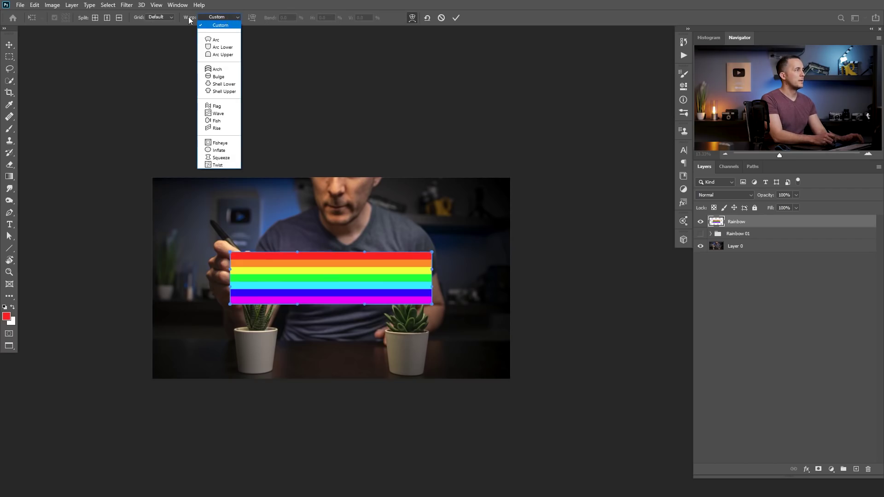
pyautogui.click(217, 40)
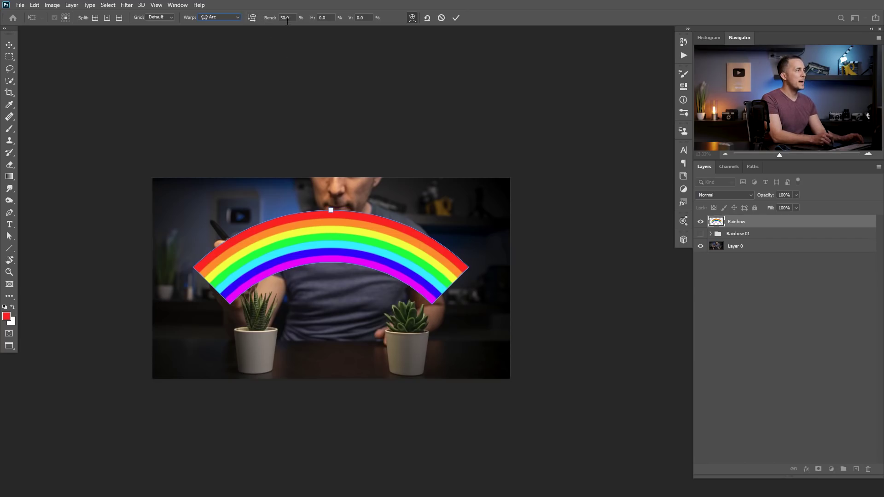
pyautogui.moveTo(269, 18); pyautogui.dragTo(301, 23)
pyautogui.click(456, 18)
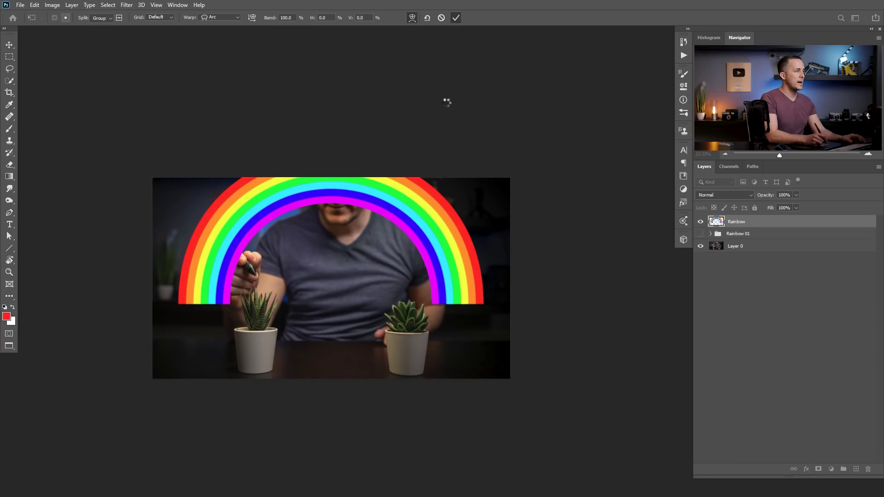
# - Scale the rainbow down proportionally to about 58% and position it so its ends meet the two potted plants
pyautogui.hotkey('ctrl', 't')
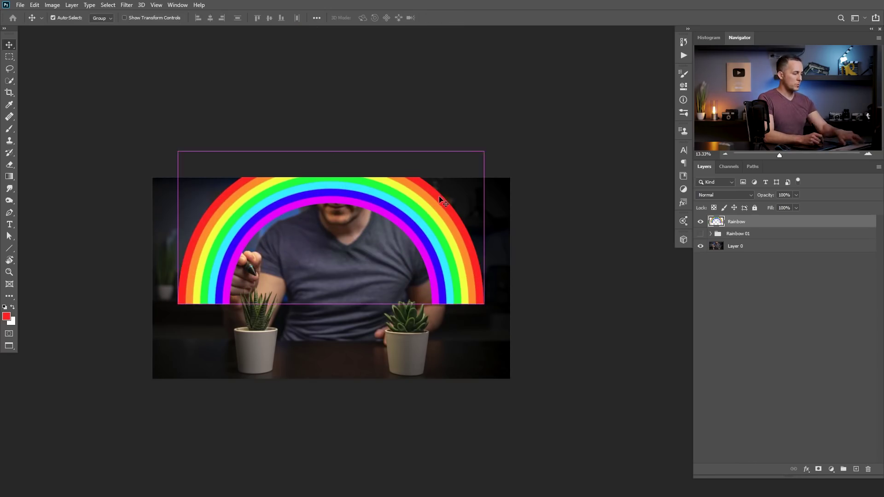
pyautogui.moveTo(483, 146); pyautogui.dragTo(429, 177)
pyautogui.moveTo(385, 223); pyautogui.dragTo(390, 276)
pyautogui.scroll(4, 352, 297)
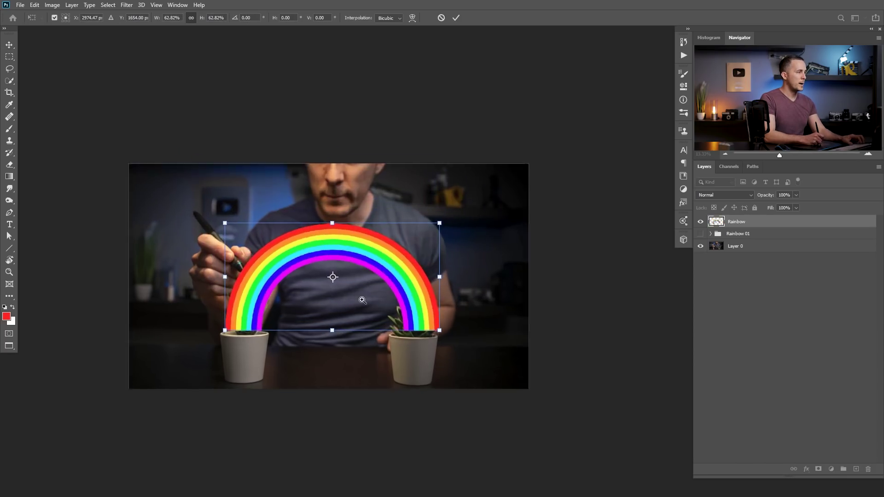
pyautogui.moveTo(466, 201); pyautogui.dragTo(454, 208)
pyautogui.moveTo(413, 263)
pyautogui.mouseDown()
pyautogui.moveTo(404, 272)
pyautogui.moveTo(411, 266)
pyautogui.mouseUp()
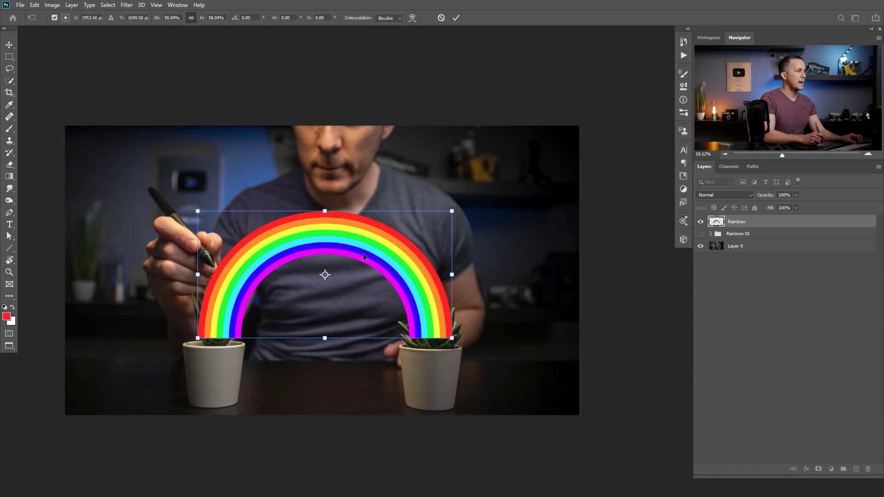
# - Custom-warp the rainbow, pulling its crown slightly upward and adjusting its left foot to make the arch taller
pyautogui.rightClick(339, 253)
pyautogui.click(365, 314)
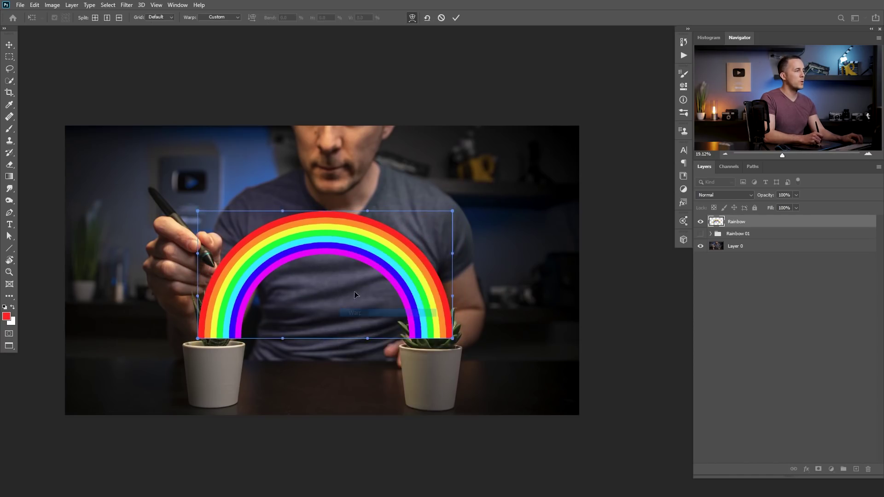
pyautogui.moveTo(282, 210); pyautogui.dragTo(281, 203)
pyautogui.moveTo(334, 219); pyautogui.dragTo(325, 205)
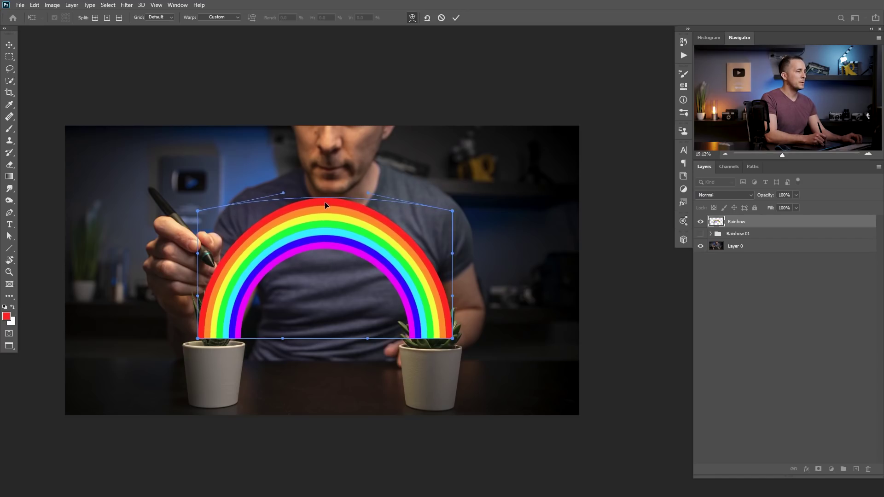
pyautogui.moveTo(322, 244); pyautogui.dragTo(323, 239)
pyautogui.moveTo(239, 342); pyautogui.dragTo(198, 341)
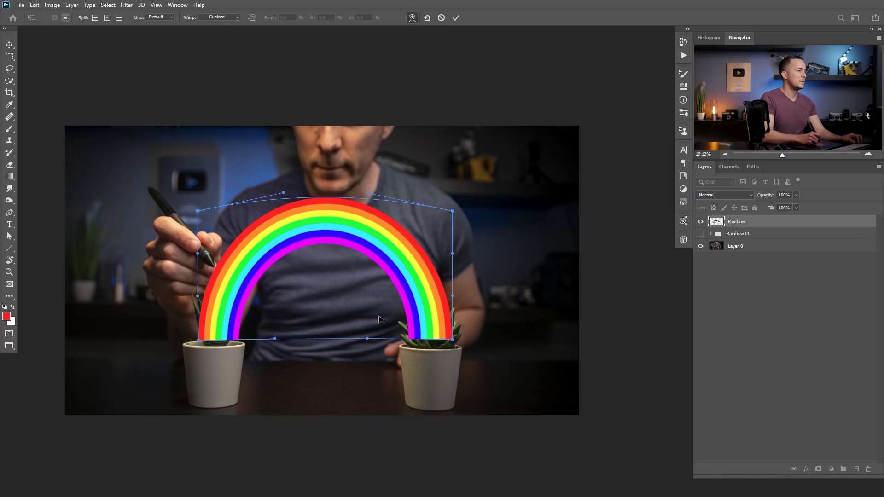
pyautogui.moveTo(282, 192); pyautogui.dragTo(282, 189)
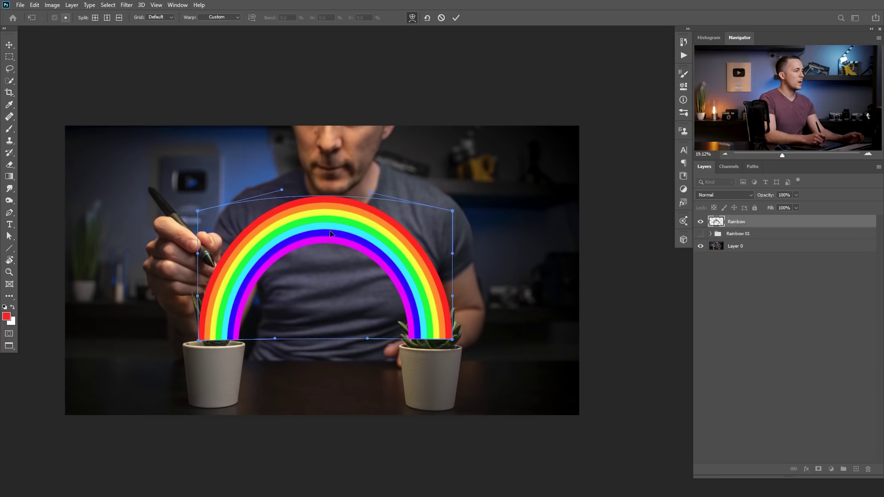
pyautogui.press('Return')
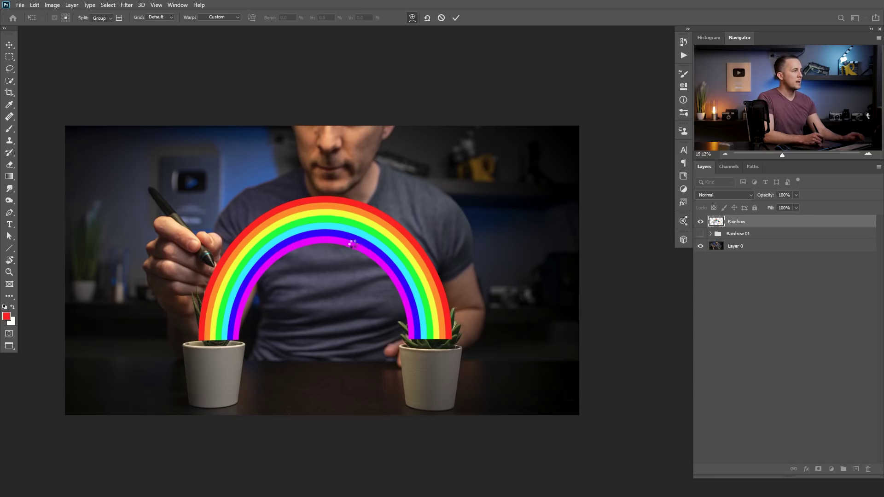
# - Copy the layer mask from the rainbow inside the Rainbow 01 group onto the new Rainbow layer
pyautogui.scroll(1, 317, 264)
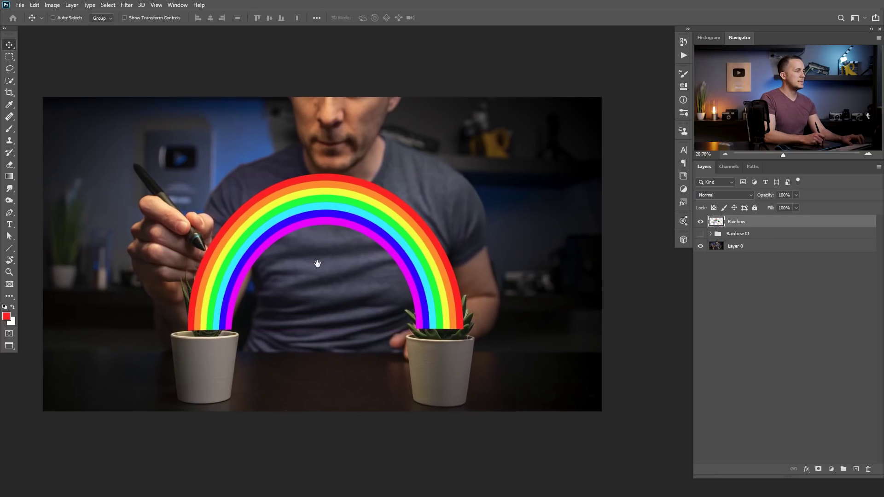
pyautogui.click(711, 234)
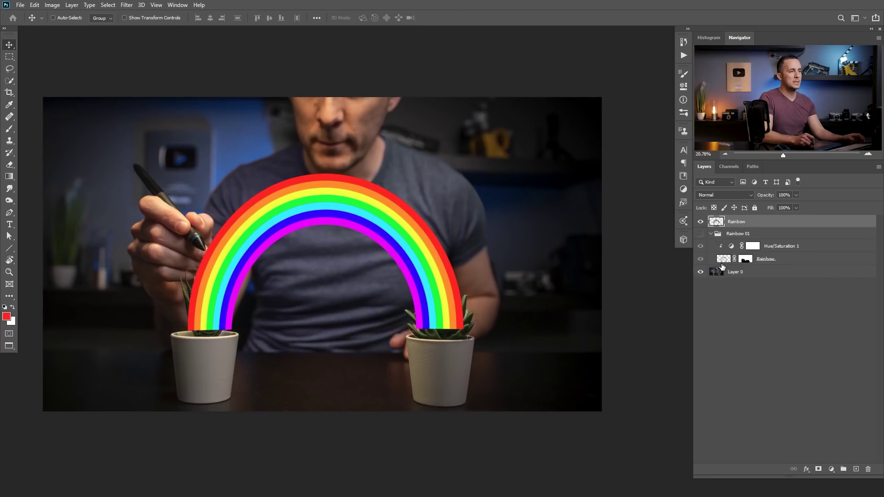
pyautogui.moveTo(746, 262); pyautogui.dragTo(738, 223)
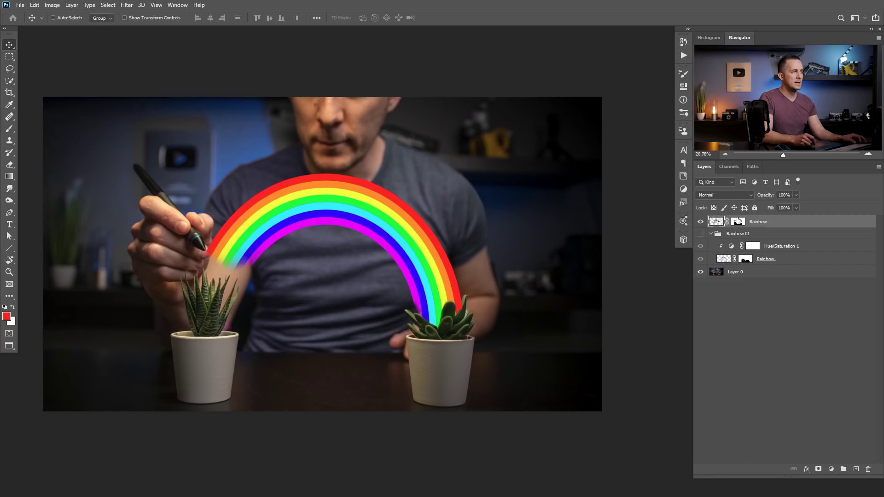
# - Refine the Rainbow layer's mask with a hard brush, giving the rainbow a crisp, straight-cut end at the pen tip
pyautogui.click(738, 222)
pyautogui.moveTo(189, 269); pyautogui.dragTo(252, 281)
pyautogui.press('b')
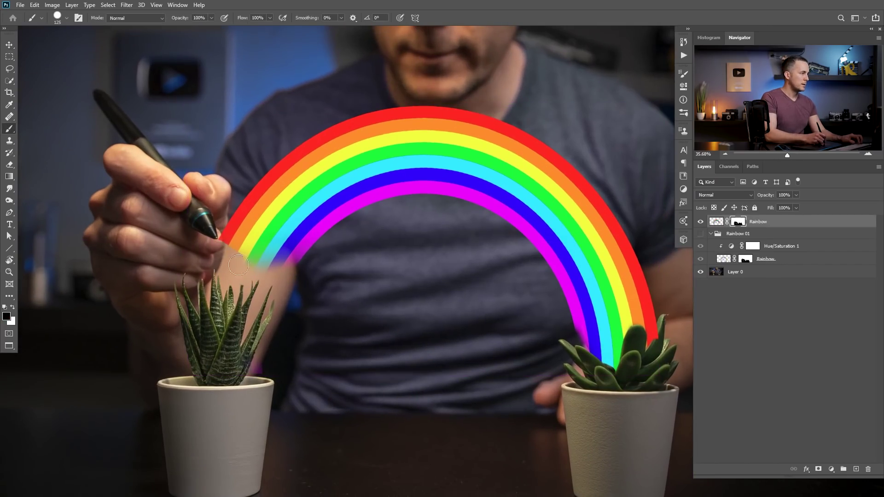
pyautogui.press('x')
pyautogui.moveTo(291, 275)
pyautogui.mouseDown()
pyautogui.moveTo(274, 288)
pyautogui.moveTo(257, 265)
pyautogui.moveTo(306, 260)
pyautogui.moveTo(278, 277)
pyautogui.moveTo(370, 191)
pyautogui.moveTo(400, 193)
pyautogui.moveTo(272, 274)
pyautogui.mouseUp()
pyautogui.press('x')
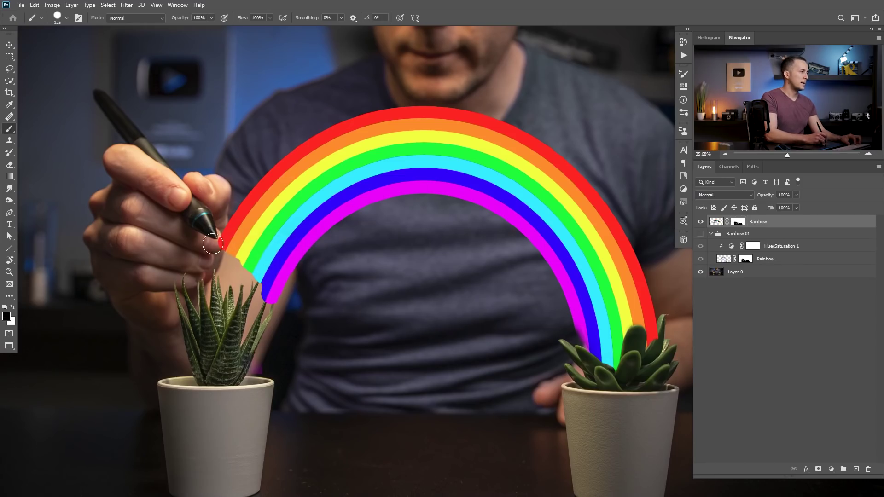
pyautogui.moveTo(211, 248)
pyautogui.mouseDown()
pyautogui.moveTo(246, 255)
pyautogui.moveTo(276, 283)
pyautogui.mouseUp()
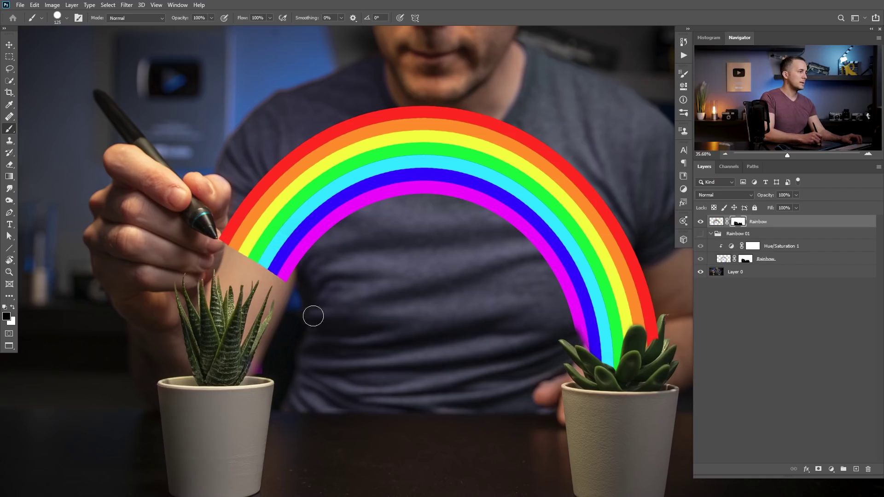
pyautogui.moveTo(315, 310)
pyautogui.mouseDown()
pyautogui.moveTo(289, 295)
pyautogui.moveTo(305, 296)
pyautogui.moveTo(304, 288)
pyautogui.mouseUp()
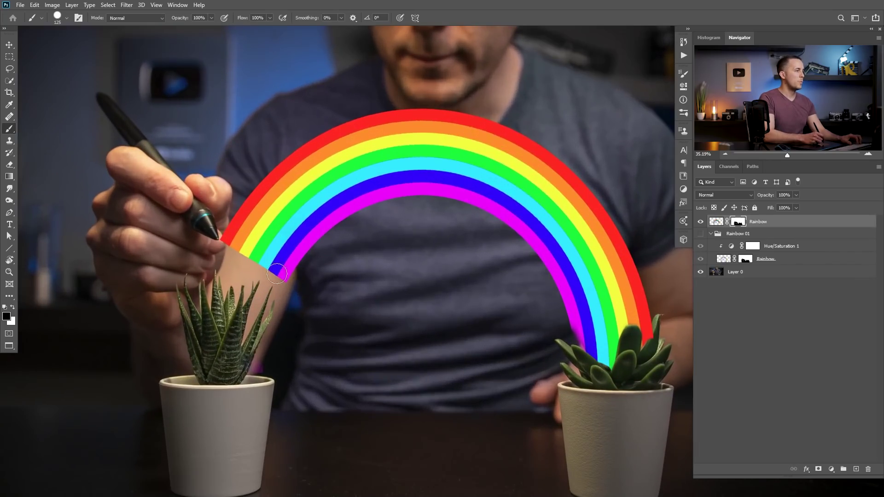
# - Soften the rainbow's end at the pen tip by painting its mask white with a soft 250 px brush
pyautogui.rightClick(286, 271)
pyautogui.click(177, 256)
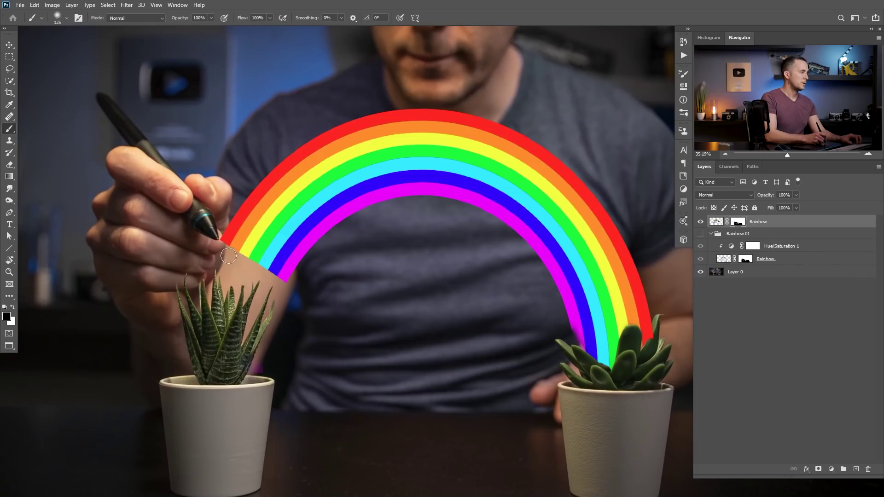
pyautogui.press('x')
pyautogui.press(']')
pyautogui.press(']')
pyautogui.press(']')
pyautogui.moveTo(228, 239)
pyautogui.mouseDown()
pyautogui.moveTo(276, 273)
pyautogui.moveTo(310, 280)
pyautogui.mouseUp()
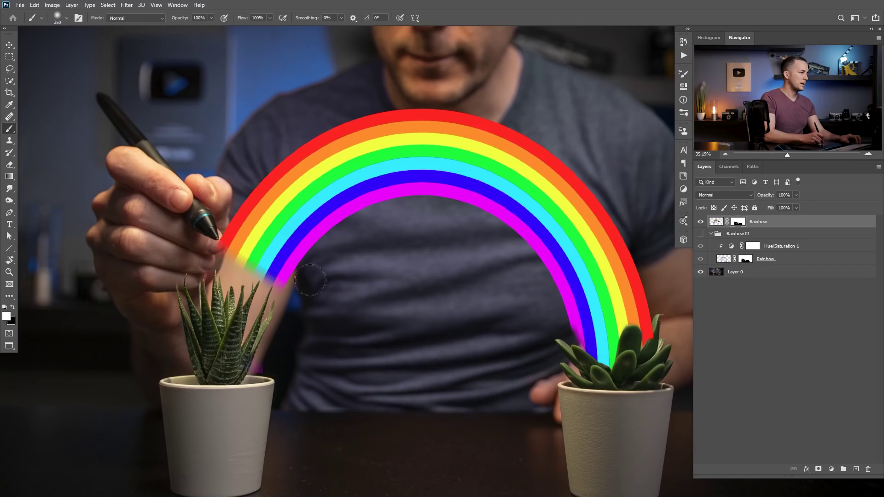
pyautogui.press('x')
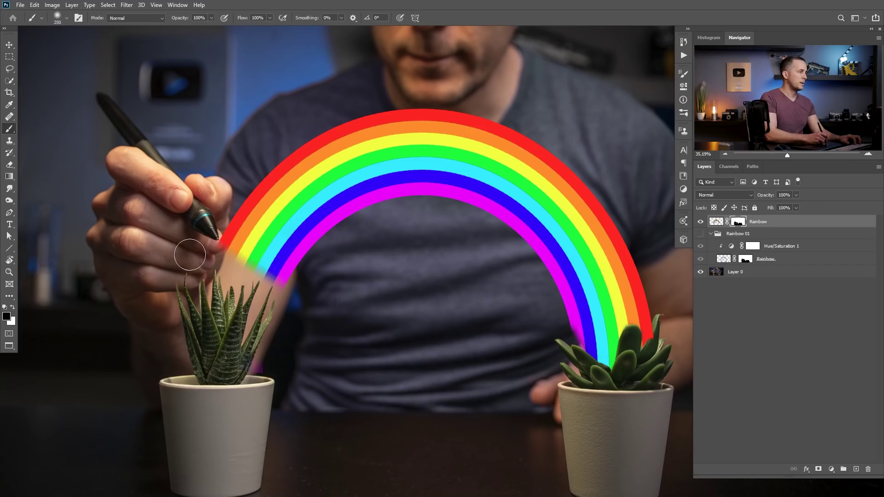
# - Reveal the lower ends of the magenta and blue stripes at the right-hand plant, painting the mask white with a hard 70 px brush
pyautogui.hscroll(3, 323, 276)
pyautogui.press('x')
pyautogui.press('[')
pyautogui.press('[')
pyautogui.press('[')
pyautogui.press('[')
pyautogui.press('[')
pyautogui.press('[')
pyautogui.press('[')
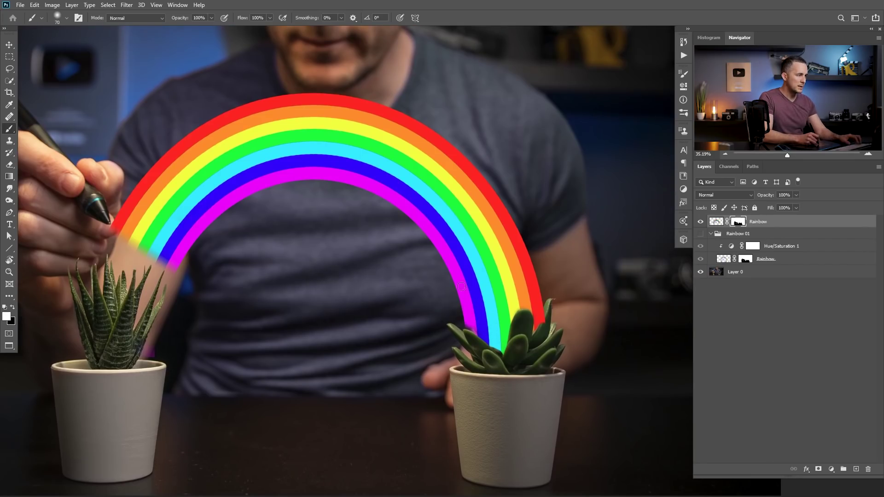
pyautogui.scroll(2, 463, 312)
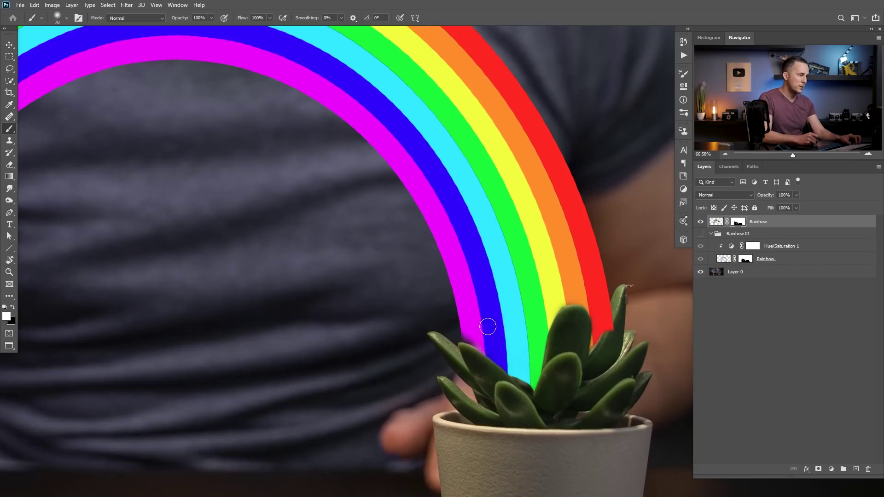
pyautogui.rightClick(486, 323)
pyautogui.click(587, 122)
pyautogui.click(442, 307)
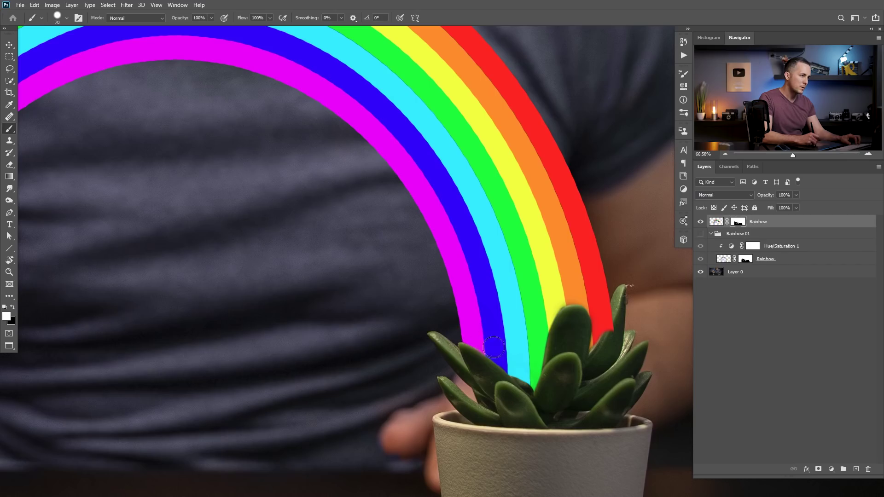
# - Reveal the red stripe's edge beside the right-hand plant's tall leaf and mask the rainbow off the leaves with black
pyautogui.moveTo(614, 325)
pyautogui.mouseDown()
pyautogui.moveTo(603, 360)
pyautogui.moveTo(626, 302)
pyautogui.moveTo(600, 356)
pyautogui.moveTo(623, 310)
pyautogui.mouseUp()
pyautogui.press('x')
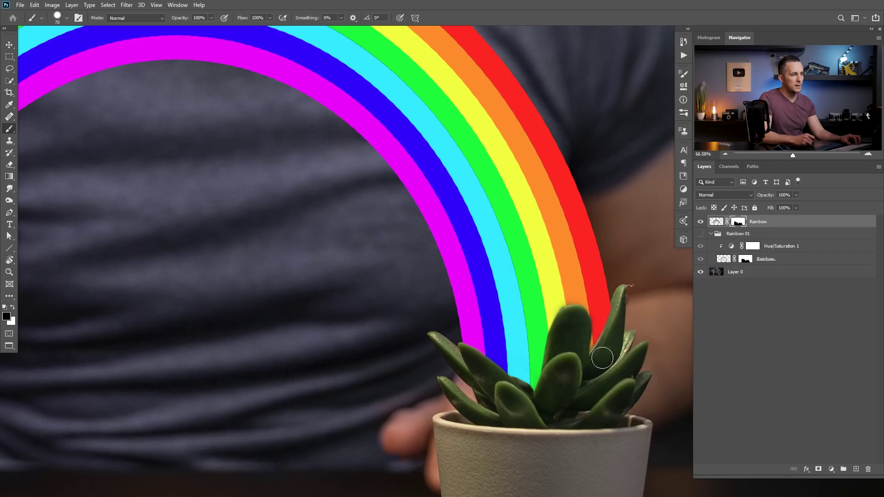
pyautogui.moveTo(596, 354); pyautogui.dragTo(511, 360)
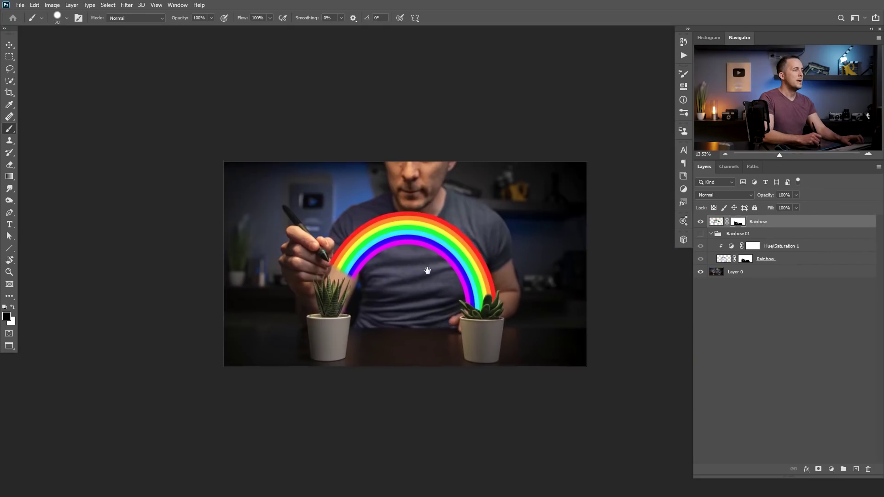
# - Set the Rainbow layer's blend mode to Screen
pyautogui.click(729, 195)
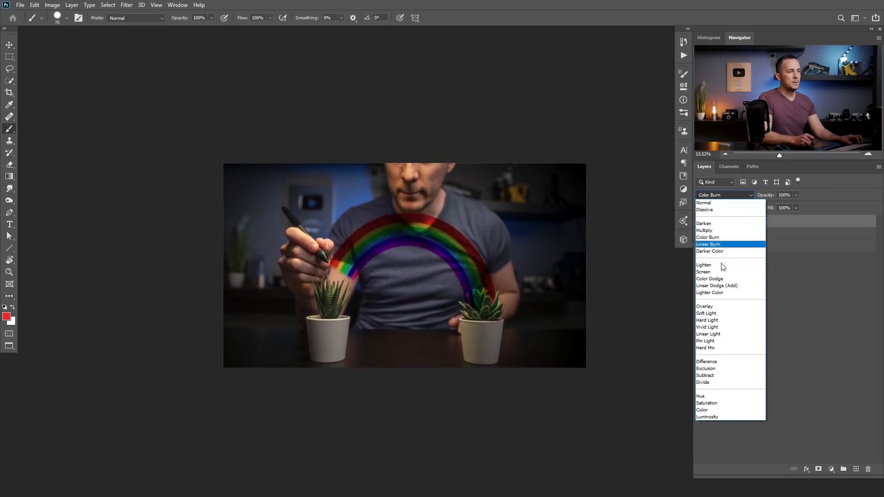
pyautogui.click(720, 272)
pyautogui.moveTo(411, 234); pyautogui.dragTo(425, 234)
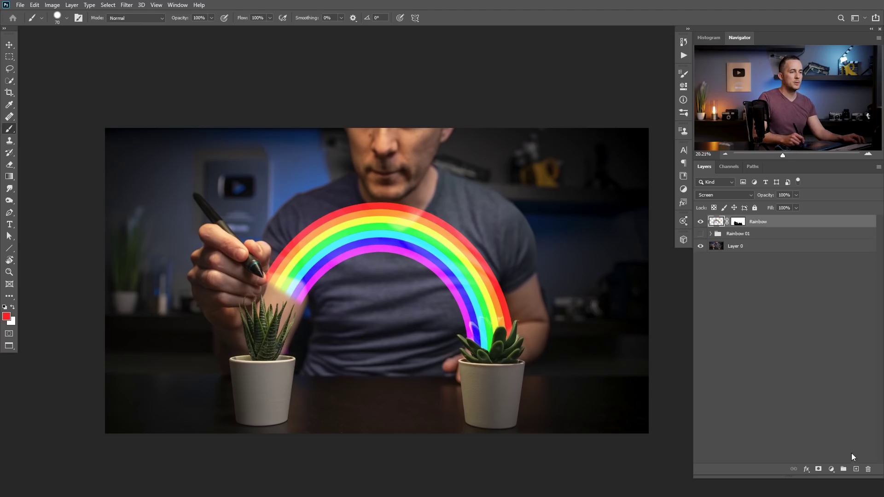
# - Add a new layer above the Rainbow layer and set its blend mode to Linear Dodge (Add)
pyautogui.click(856, 468)
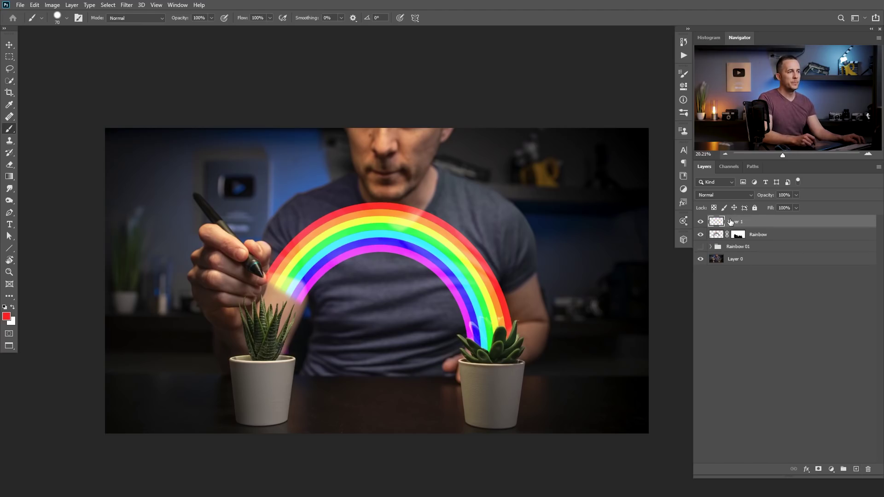
pyautogui.click(724, 195)
pyautogui.click(724, 286)
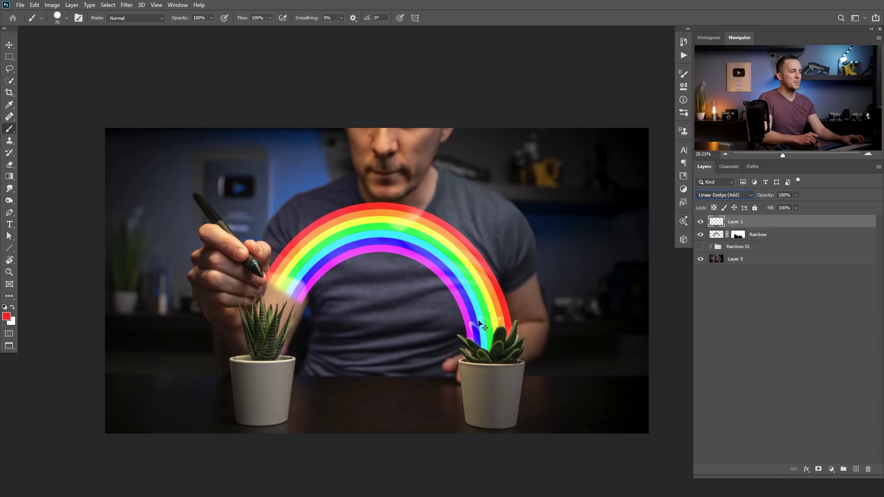
# - Reduce the Rainbow layer's opacity to 74%
pyautogui.scroll(5, 481, 325)
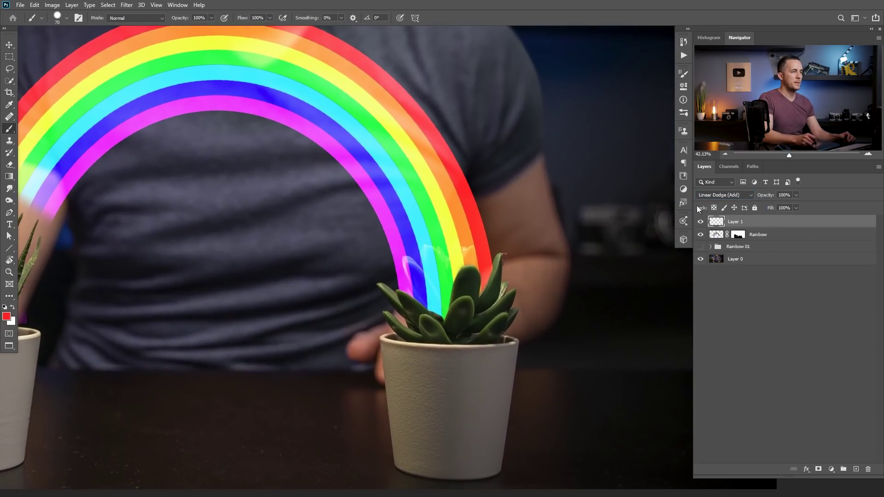
pyautogui.click(717, 235)
pyautogui.moveTo(766, 196); pyautogui.dragTo(762, 197)
pyautogui.scroll(-3, 534, 357)
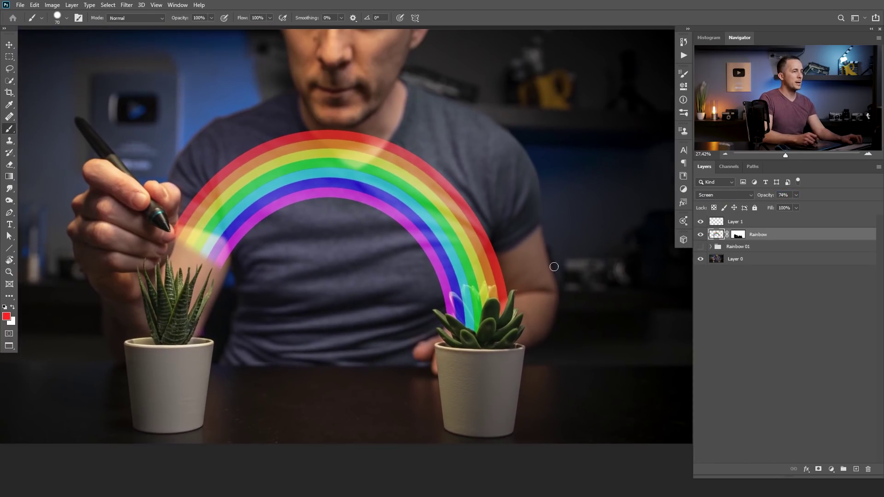
# - Select Layer 1 and choose the pale yellow f8efbe as the foreground colour
pyautogui.click(717, 224)
pyautogui.click(13, 310)
pyautogui.click(7, 317)
pyautogui.click(420, 234)
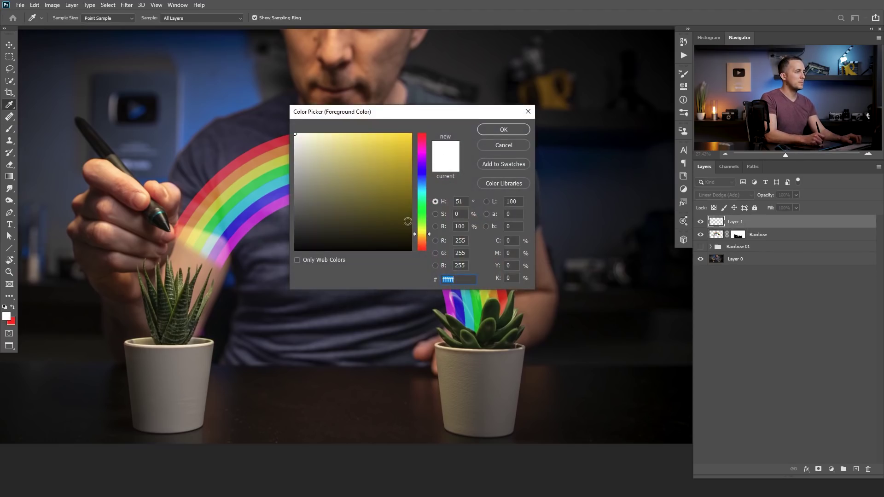
pyautogui.click(323, 138)
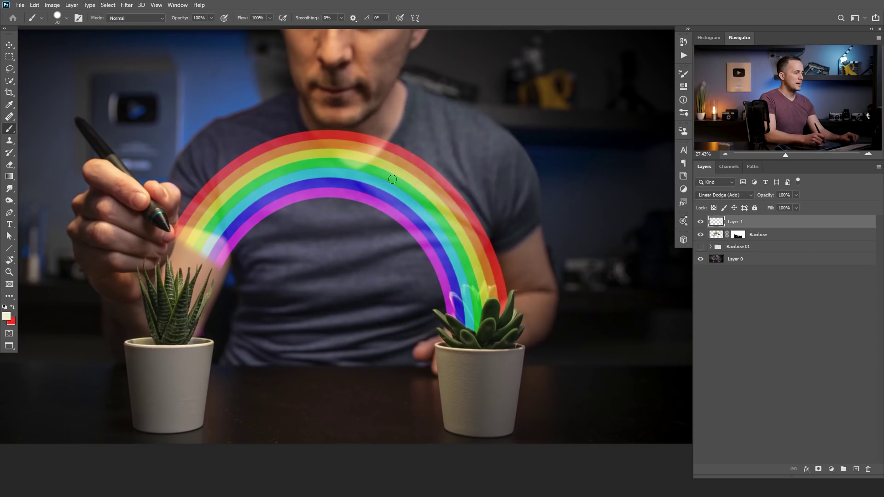
# - Paint a pale yellow glow over the rainbow's end at the right-hand plant with a soft 600 px brush at 20% opacity
pyautogui.rightClick(404, 80)
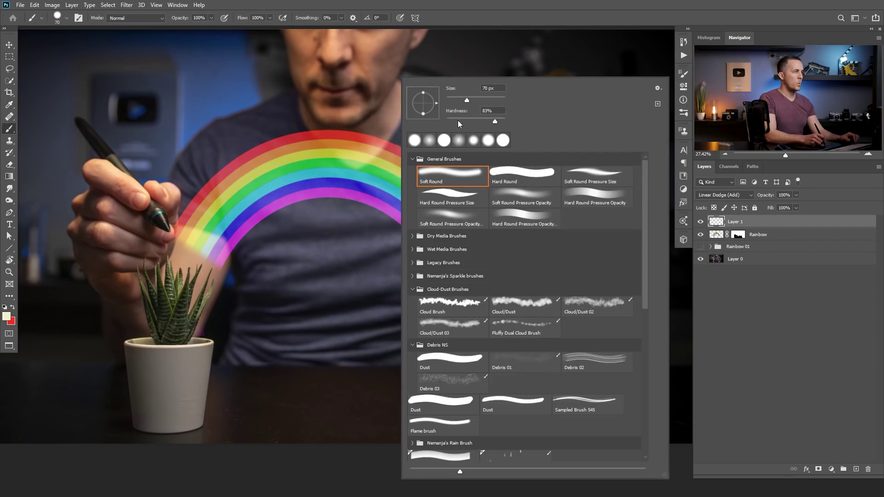
pyautogui.press('Return')
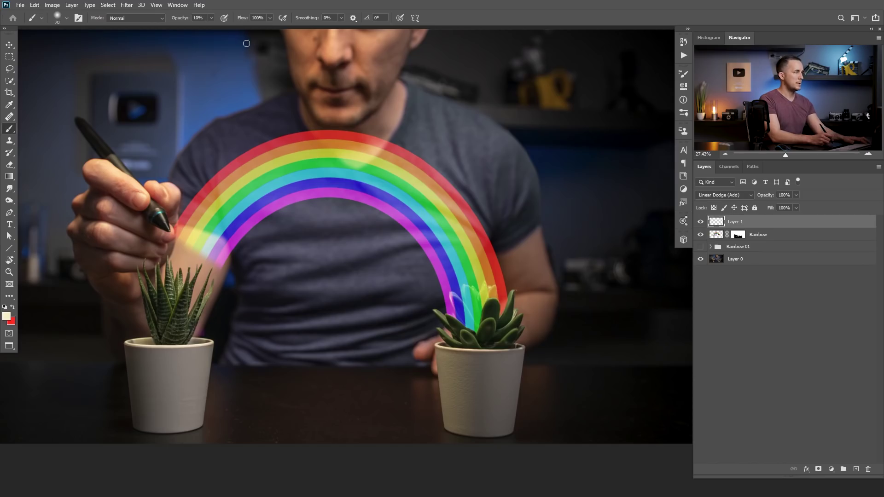
pyautogui.moveTo(479, 315)
pyautogui.mouseDown()
pyautogui.moveTo(462, 318)
pyautogui.moveTo(465, 307)
pyautogui.moveTo(489, 299)
pyautogui.mouseUp()
pyautogui.press(']')
pyautogui.press(']')
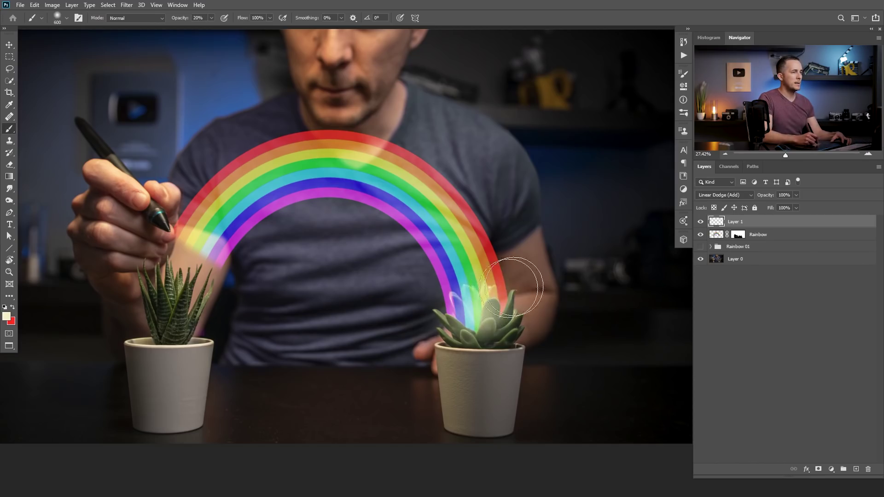
# - Copy the Rainbow layer's mask onto Layer 1, keeping the glow at the right-hand plant off its leaves
pyautogui.moveTo(738, 234); pyautogui.dragTo(738, 222)
pyautogui.moveTo(484, 298)
pyautogui.mouseDown()
pyautogui.moveTo(447, 292)
pyautogui.moveTo(461, 308)
pyautogui.moveTo(507, 284)
pyautogui.moveTo(478, 305)
pyautogui.mouseUp()
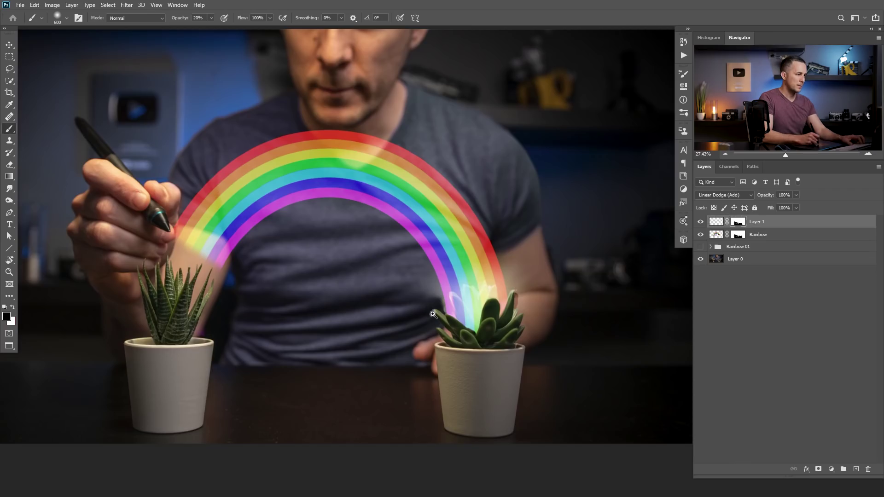
# - Restore the glow beside the right-hand plant's leftmost leaf tip by painting Layer 1's mask white at 100% opacity
pyautogui.click(433, 314)
pyautogui.press('[')
pyautogui.press('[')
pyautogui.press('[')
pyautogui.press('[')
pyautogui.press('[')
pyautogui.press('[')
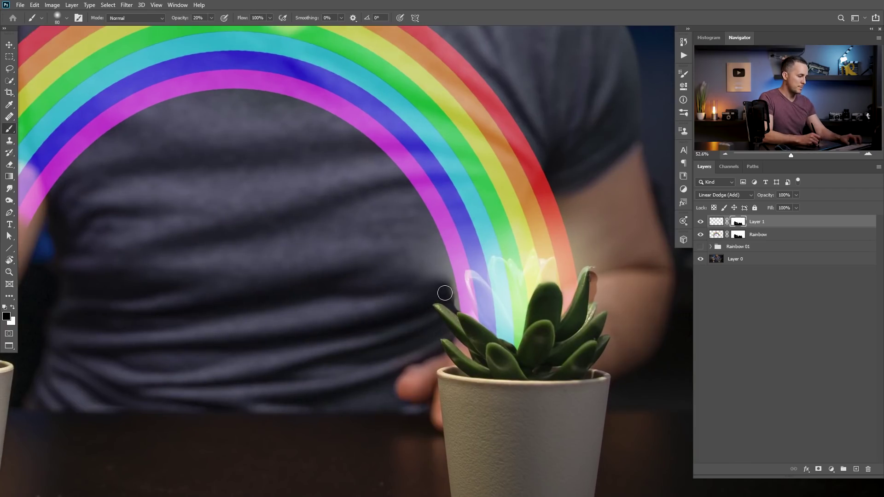
pyautogui.moveTo(443, 286); pyautogui.dragTo(450, 304)
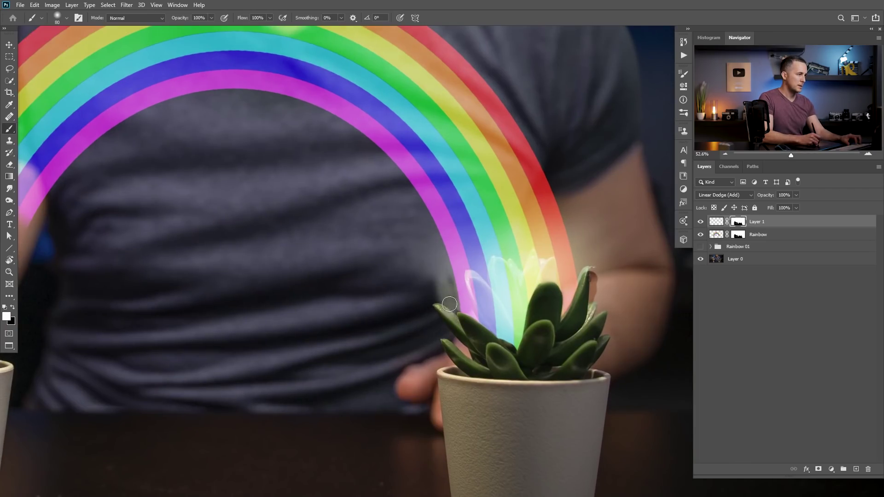
pyautogui.moveTo(436, 270); pyautogui.dragTo(438, 284)
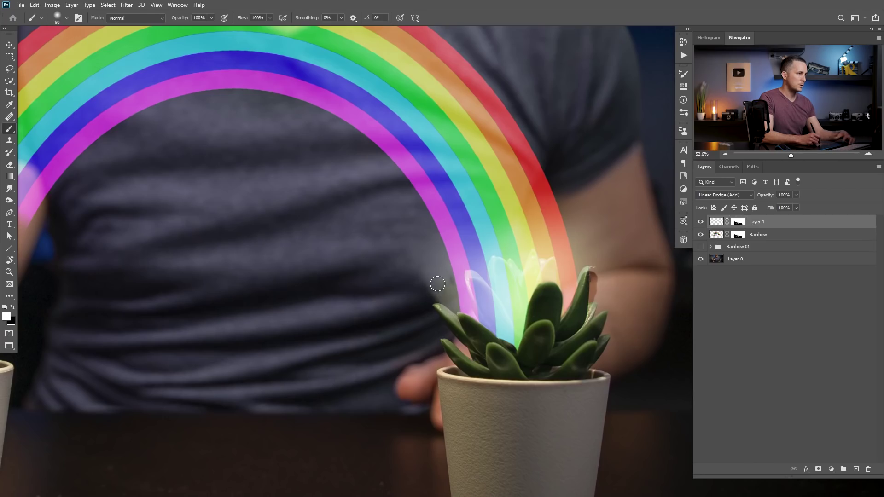
pyautogui.press(']')
pyautogui.press(']')
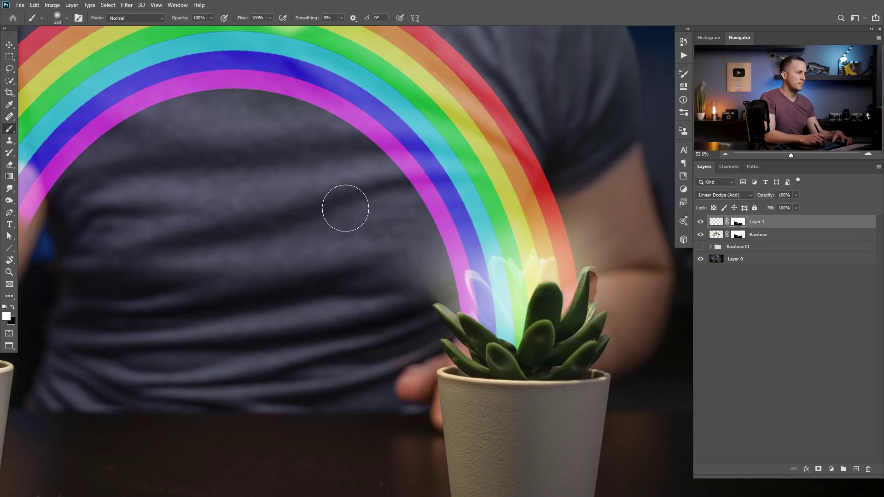
# - Mask the glow off the tip of the right-hand plant's tall leaf with a black 15 px brush
pyautogui.scroll(-2, 516, 277)
pyautogui.scroll(3, 493, 276)
pyautogui.press('[')
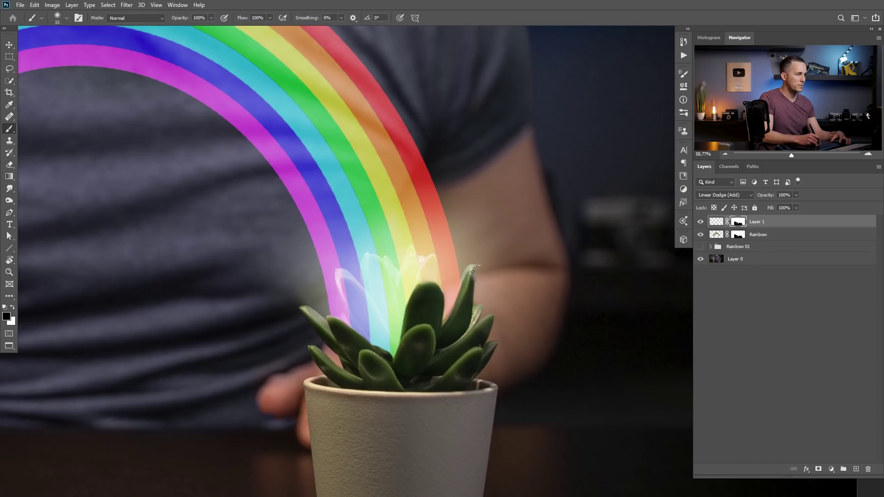
# - Strengthen the pale yellow glow at the rainbow's ends on Layer 1 with a soft 800 px brush at 10% opacity
pyautogui.press(']')
pyautogui.press(']')
pyautogui.press(']')
pyautogui.press(']')
pyautogui.press(']')
pyautogui.press(']')
pyautogui.press(']')
pyautogui.press(']')
pyautogui.press(']')
pyautogui.press(']')
pyautogui.press(']')
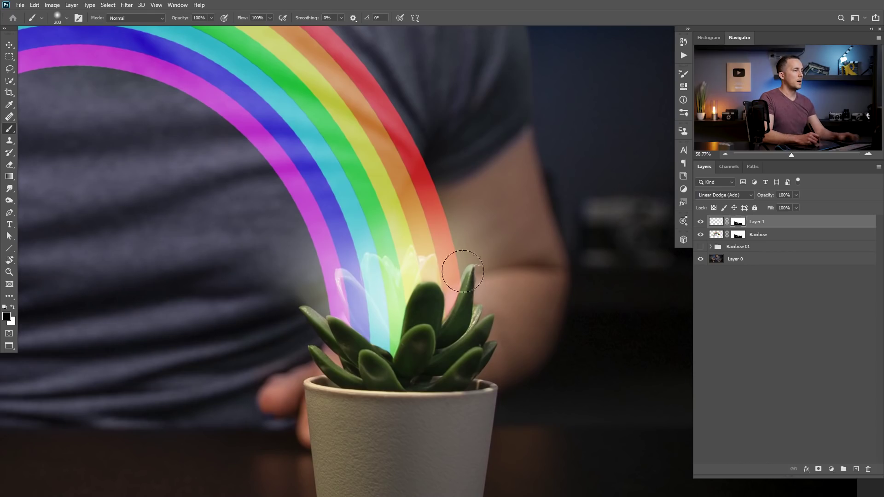
pyautogui.scroll(-5, 460, 278)
pyautogui.press(']')
pyautogui.press(']')
pyautogui.press(']')
pyautogui.press(']')
pyautogui.press(']')
pyautogui.press(']')
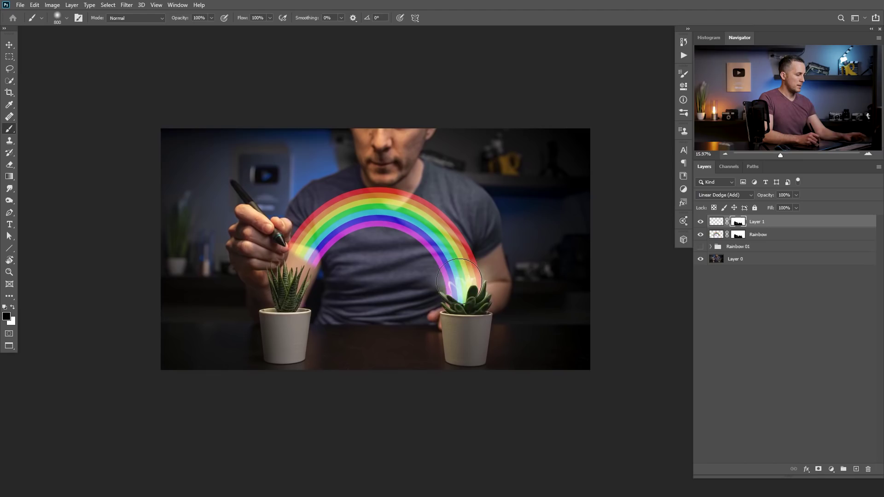
pyautogui.press('1')
pyautogui.click(726, 222)
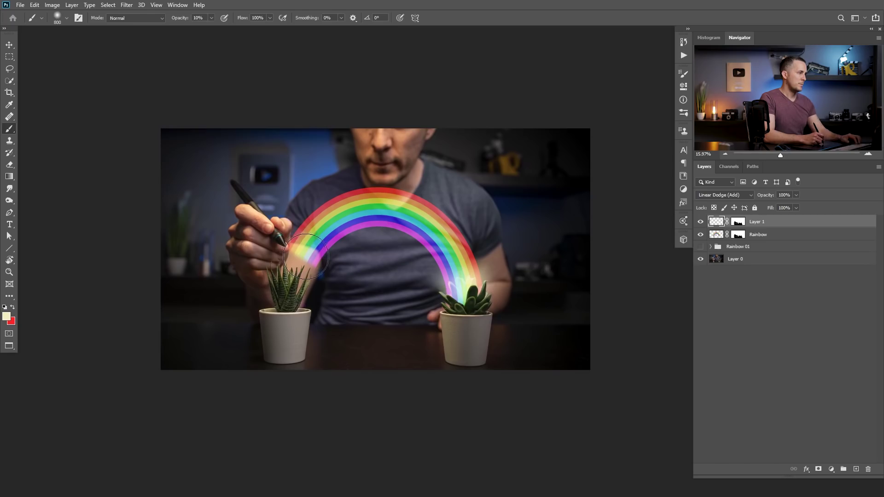
# - Add a new layer above Layer 1 and set its blend mode to Linear Dodge (Add)
pyautogui.click(831, 469)
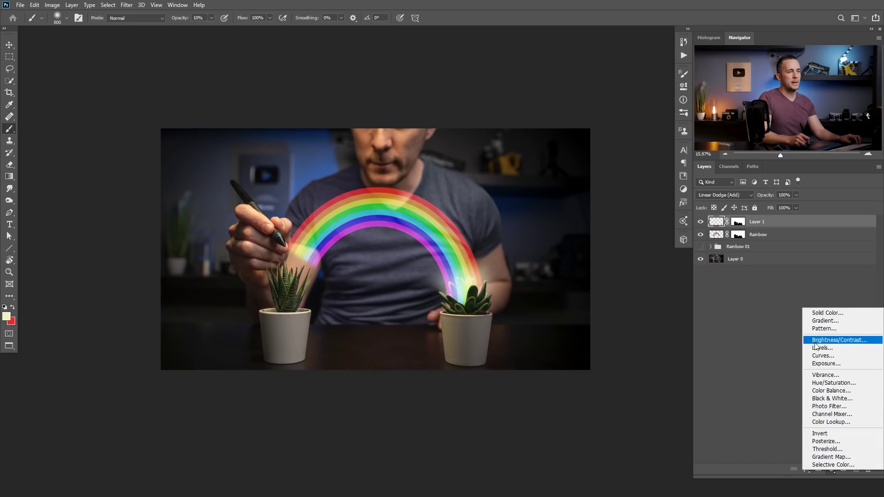
pyautogui.click(798, 372)
pyautogui.click(854, 470)
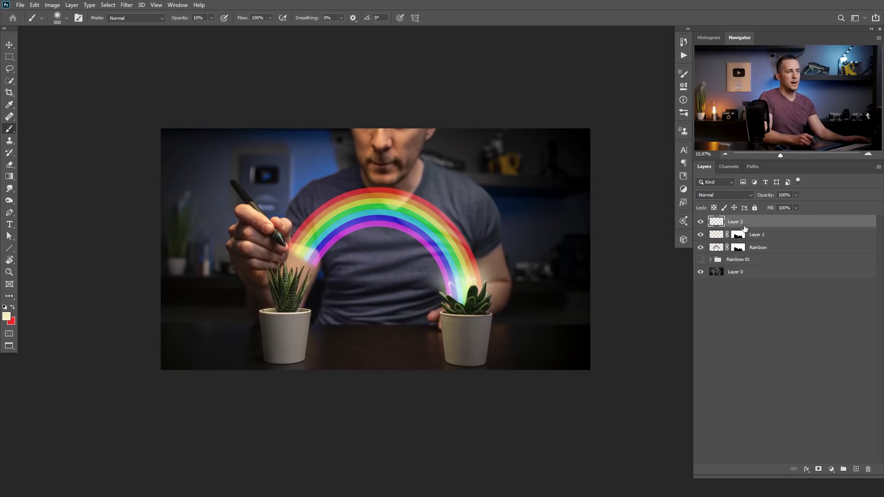
pyautogui.click(724, 195)
pyautogui.click(726, 272)
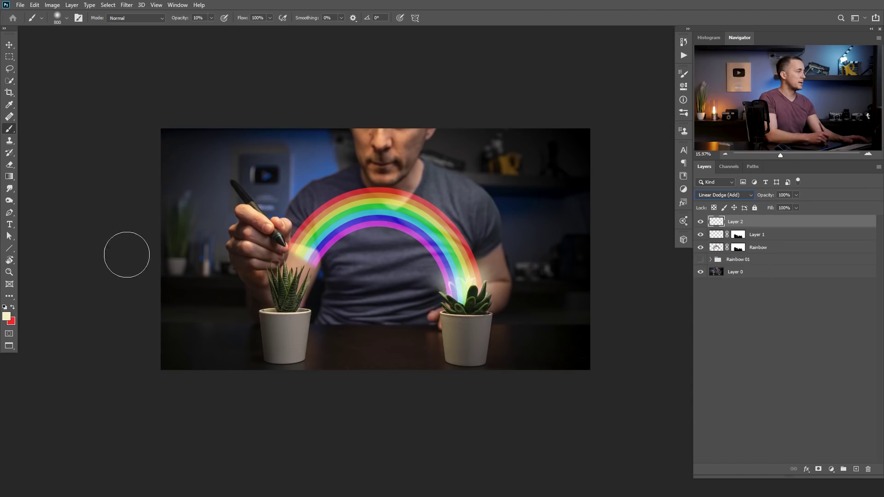
# - Paint a dark red glow along the rainbow's outer edge with the 800 px brush, raising its opacity to 30%
pyautogui.click(7, 317)
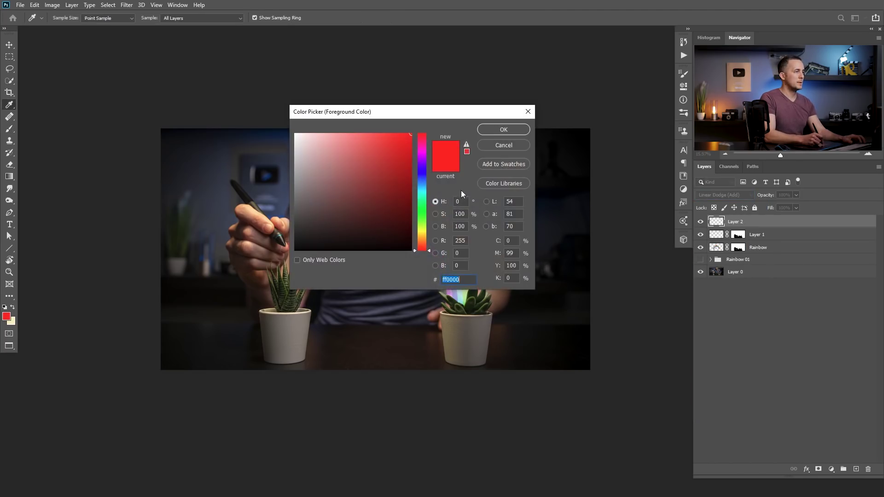
pyautogui.click(406, 213)
pyautogui.click(504, 130)
pyautogui.scroll(1, 443, 241)
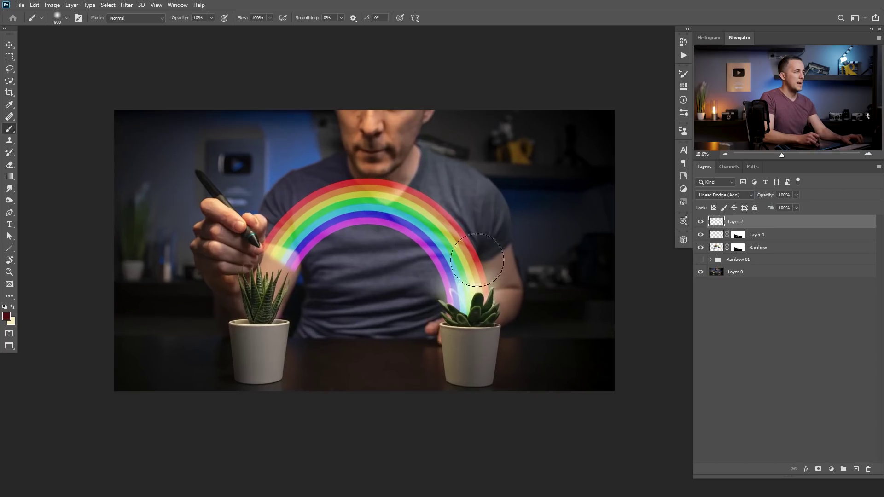
pyautogui.press('2')
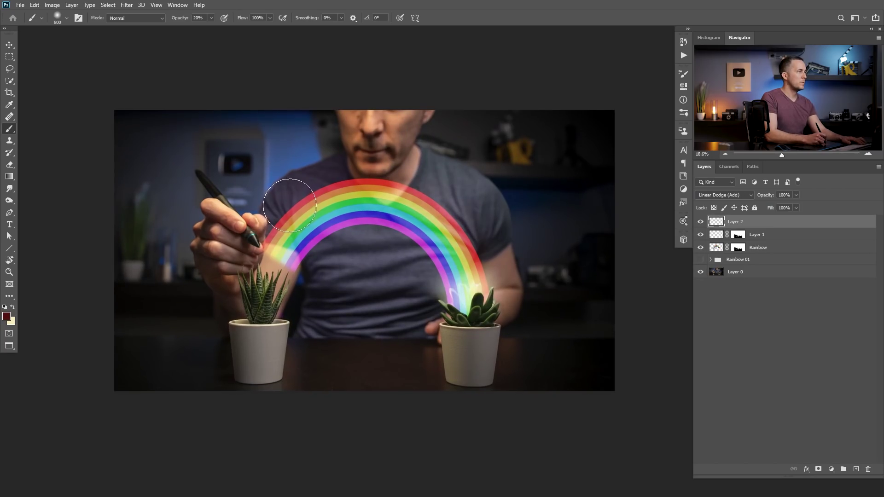
pyautogui.press('3')
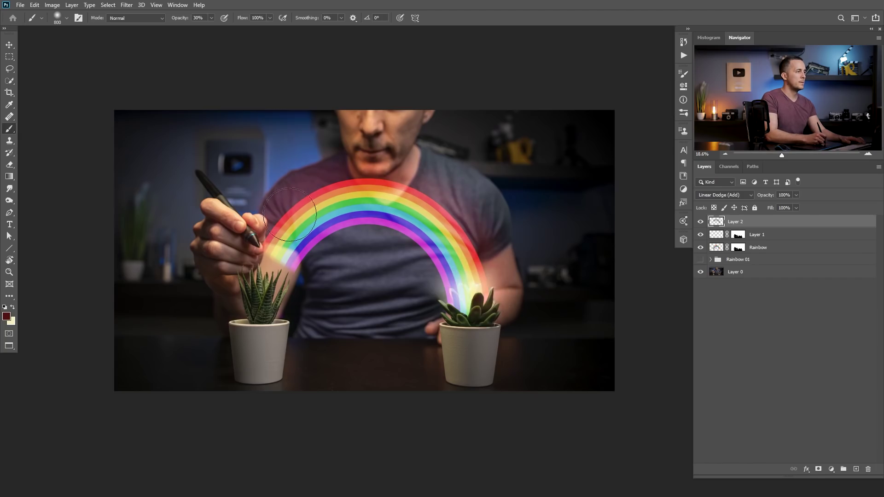
# - Choose a deep blue foreground colour and paint a blue glow along the rainbow's inner edge at 30% opacity
pyautogui.click(13, 307)
pyautogui.click(6, 316)
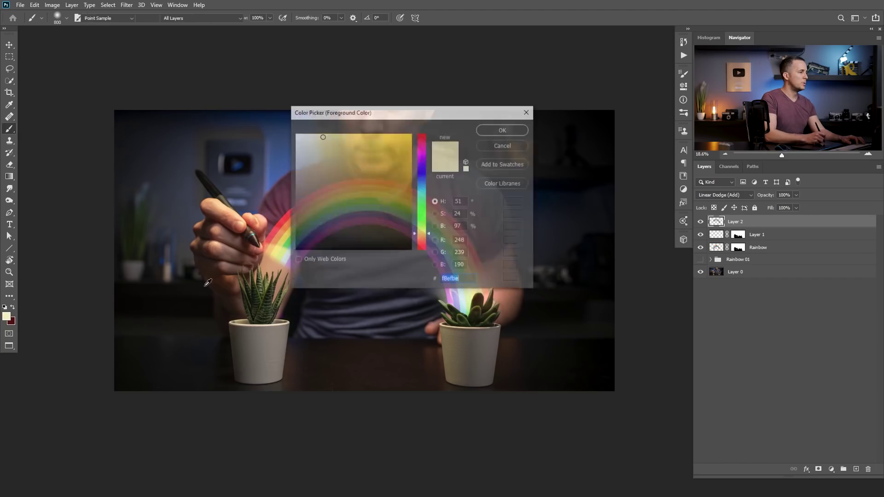
pyautogui.click(423, 183)
pyautogui.moveTo(405, 186); pyautogui.dragTo(402, 159)
pyautogui.click(503, 130)
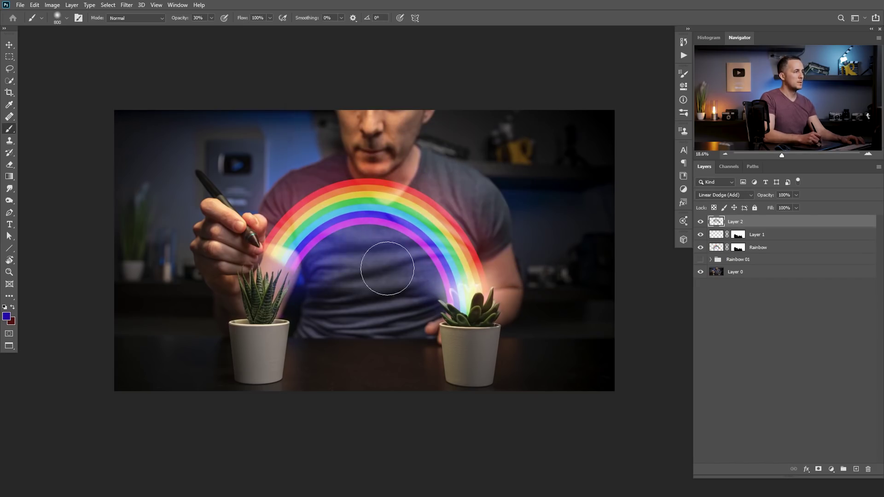
# - Choose a brighter red and intensify the glow along the rainbow's outer edge with a 500 px brush at 10% opacity
pyautogui.click(7, 316)
pyautogui.click(400, 162)
pyautogui.click(503, 129)
pyautogui.press('[')
pyautogui.press('[')
pyautogui.press('[')
pyautogui.press('1')
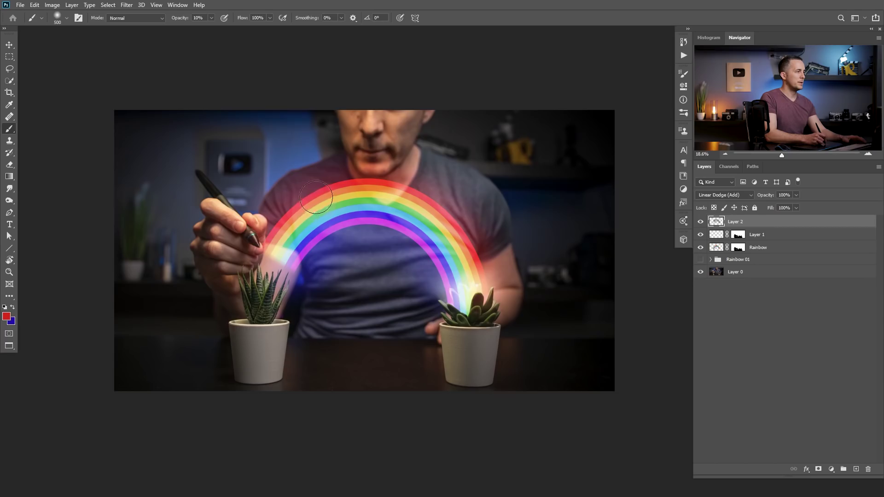
# - Tint the pen tip and fingertips with red light using a 125 px brush at 10% opacity
pyautogui.keyDown('ctrl'); pyautogui.click(273, 235); pyautogui.keyUp('ctrl')
pyautogui.press('[')
pyautogui.press('[')
pyautogui.press('[')
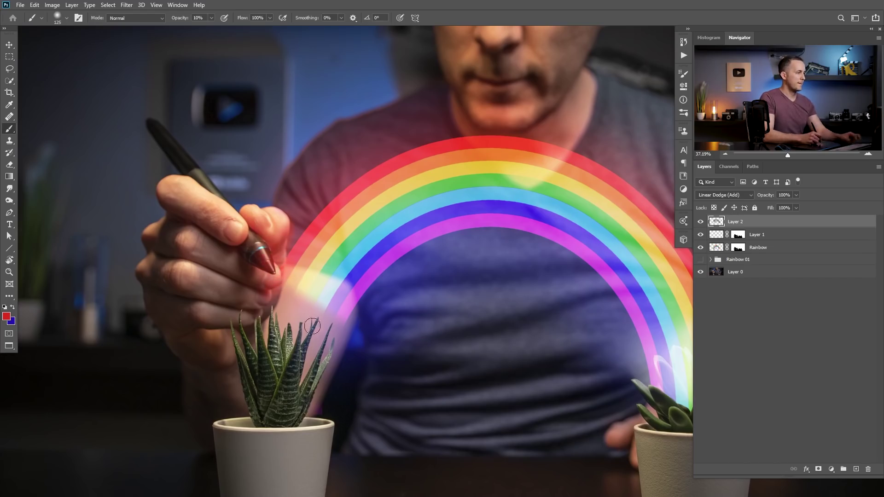
# - Add a new layer above Layer 2 and set its blend mode to Linear Dodge (Add)
pyautogui.moveTo(463, 302); pyautogui.dragTo(272, 205)
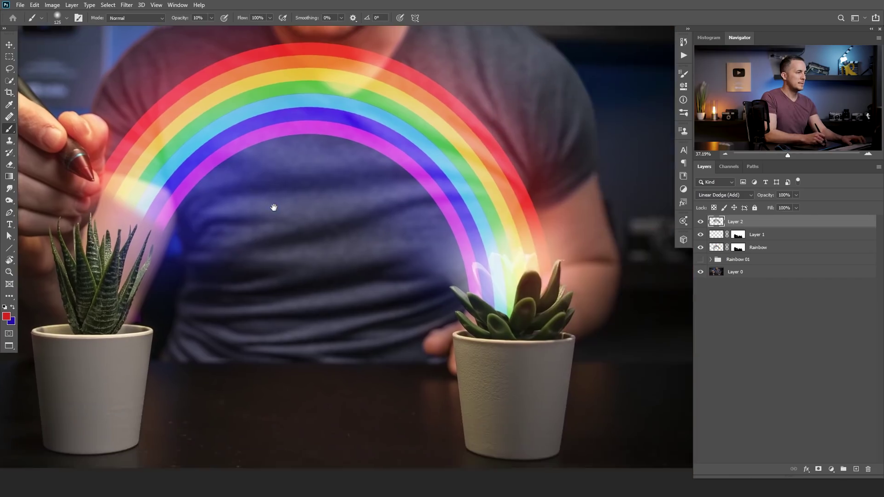
pyautogui.click(856, 469)
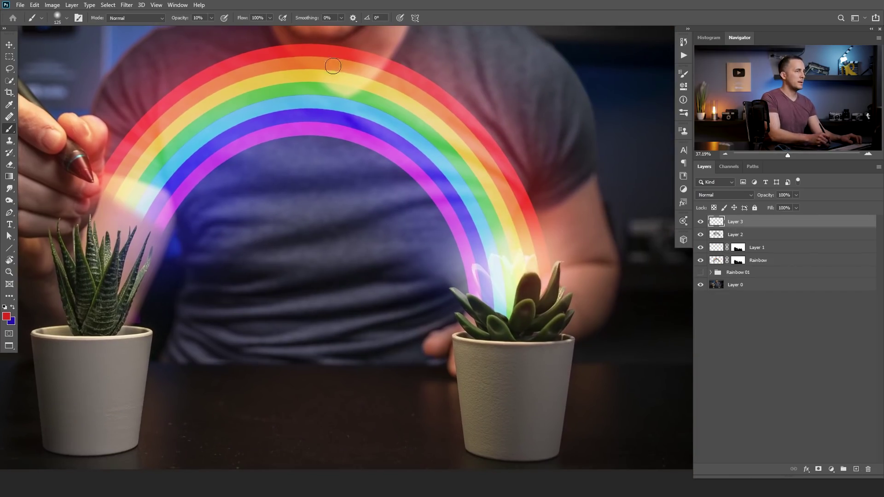
pyautogui.click(727, 194)
pyautogui.click(722, 284)
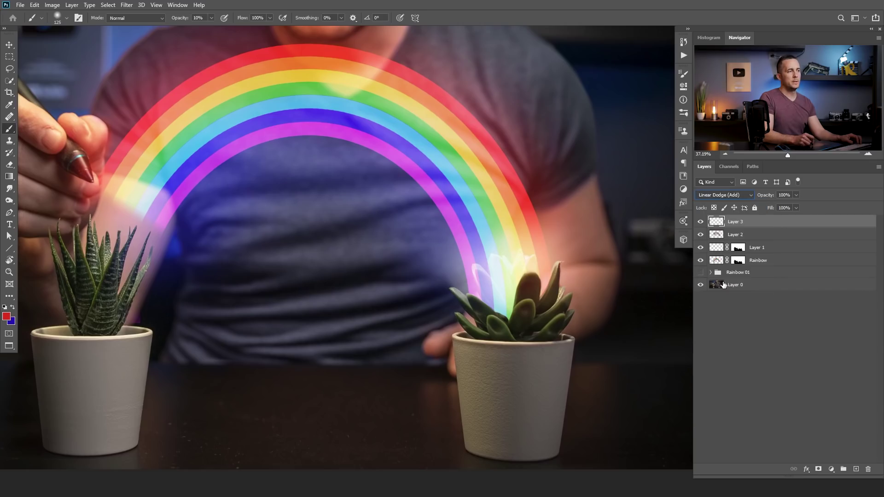
# - Paint red and blue glows around the rainbow's end at the right-hand plant with 500 to 900 px brushes at 10% opacity
pyautogui.press(']')
pyautogui.press(']')
pyautogui.press(']')
pyautogui.press(']')
pyautogui.press(']')
pyautogui.press(']')
pyautogui.press(']')
pyautogui.press(']')
pyautogui.press(']')
pyautogui.press(']')
pyautogui.press(']')
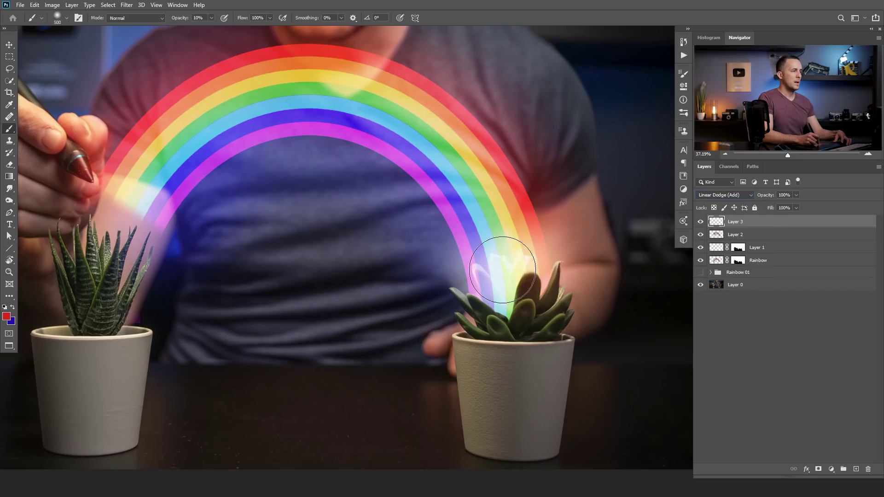
pyautogui.moveTo(510, 269)
pyautogui.mouseDown()
pyautogui.moveTo(493, 246)
pyautogui.moveTo(479, 276)
pyautogui.moveTo(517, 236)
pyautogui.moveTo(530, 244)
pyautogui.moveTo(463, 263)
pyautogui.moveTo(492, 244)
pyautogui.moveTo(524, 256)
pyautogui.moveTo(495, 254)
pyautogui.moveTo(533, 275)
pyautogui.mouseUp()
pyautogui.press('x')
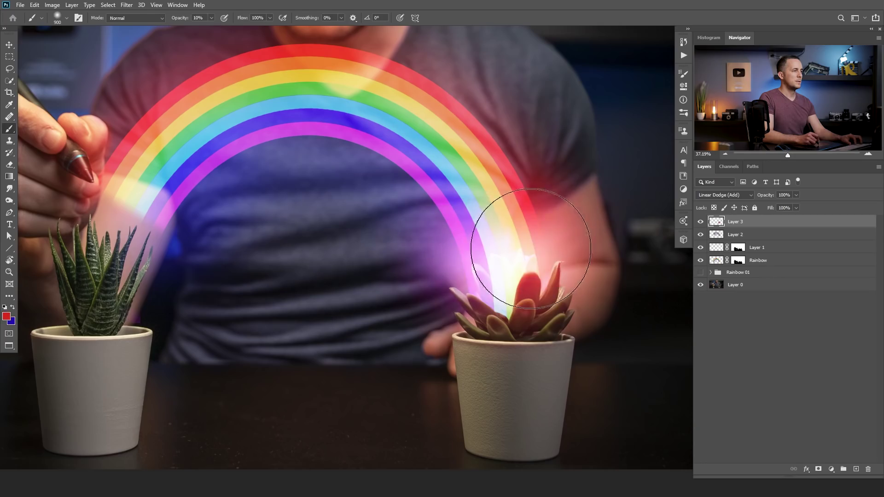
pyautogui.press('x')
pyautogui.moveTo(454, 248); pyautogui.dragTo(420, 256)
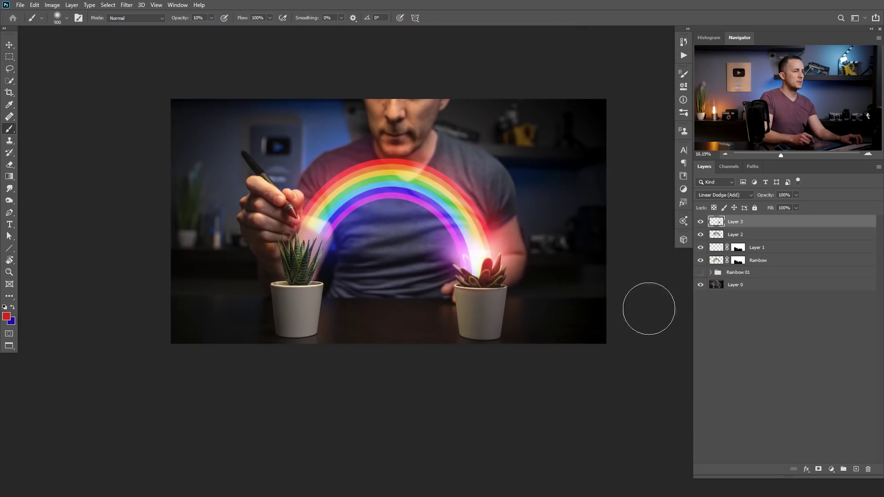
# - Add a new layer above Layer 3, set its blend mode to Linear Dodge (Add), and switch the foreground colour to blue
pyautogui.click(855, 469)
pyautogui.click(747, 194)
pyautogui.click(723, 282)
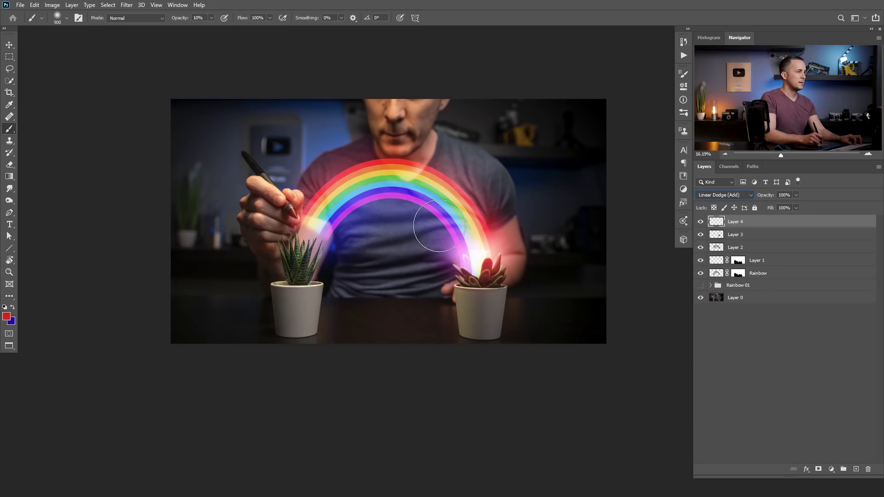
pyautogui.press('x')
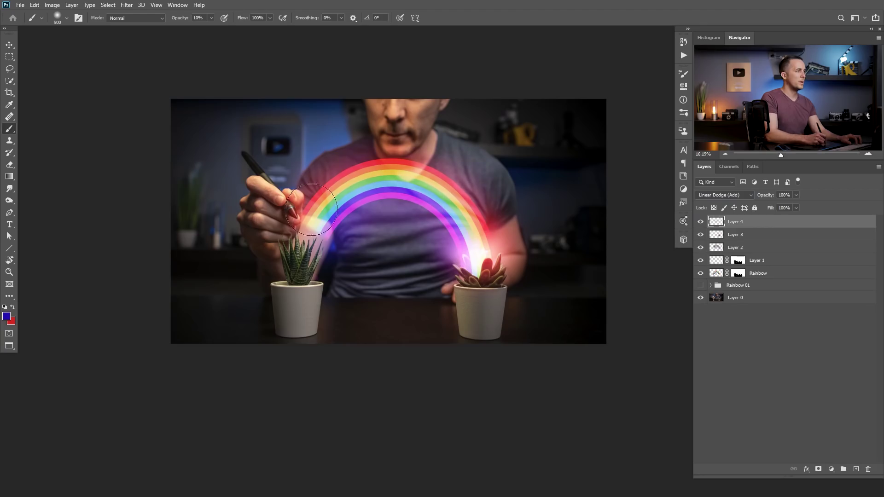
pyautogui.scroll(-2, 317, 204)
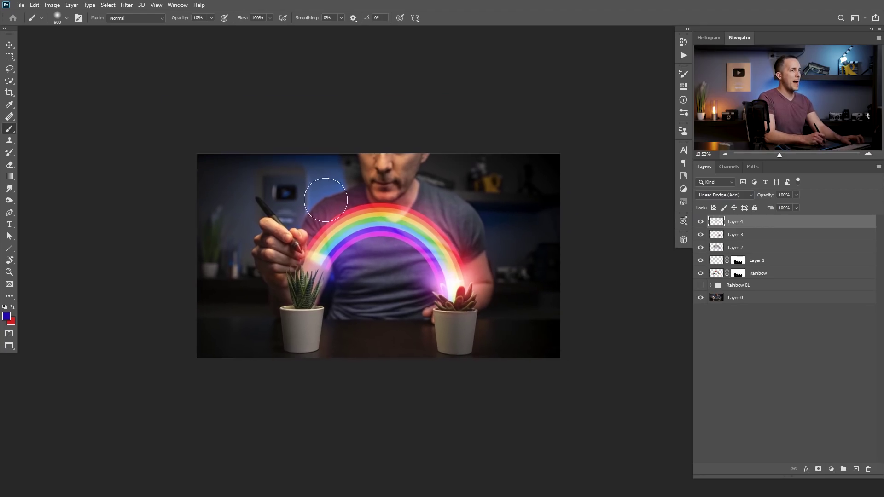
pyautogui.scroll(2, 381, 238)
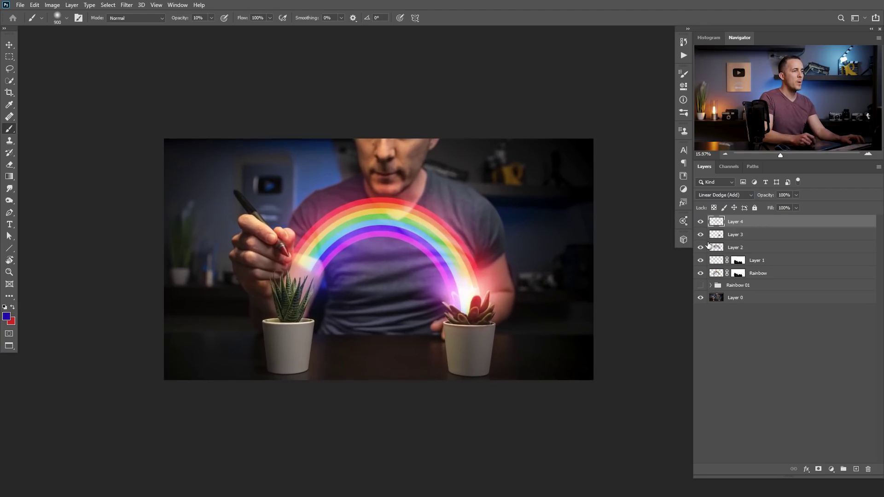
# - Convert the masked Rainbow layer to a smart object
pyautogui.click(777, 275)
pyautogui.rightClick(782, 274)
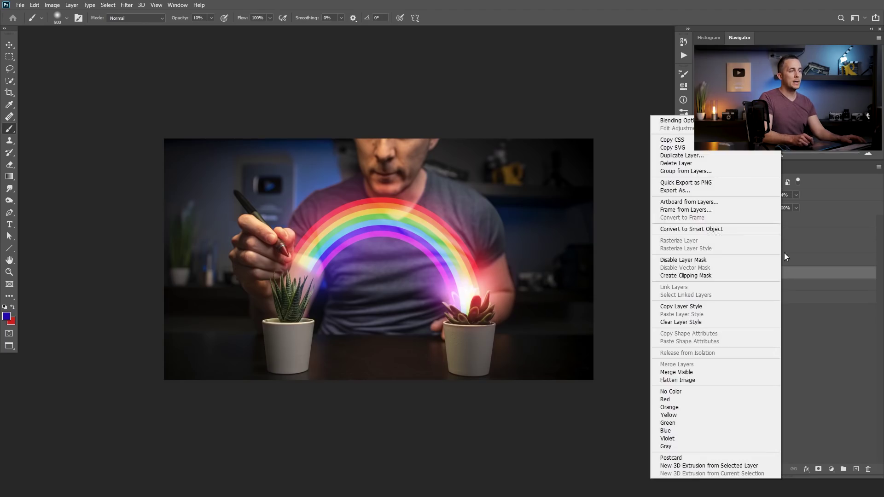
pyautogui.click(708, 230)
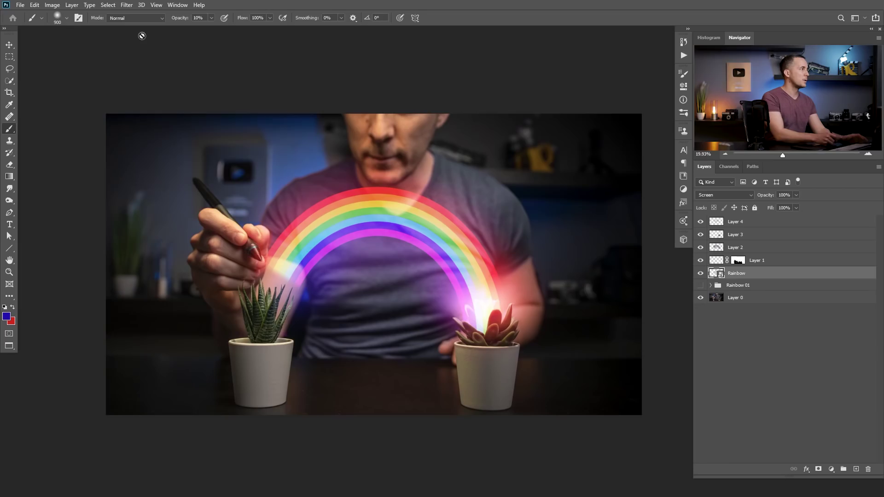
# - Soften the Rainbow smart object with a Gaussian Blur of 16.6 pixels radius
pyautogui.click(127, 5)
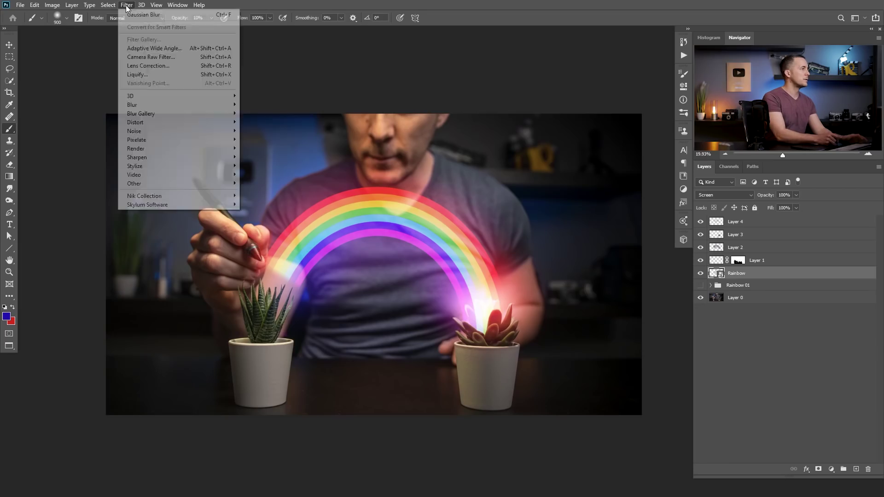
pyautogui.moveTo(164, 107)
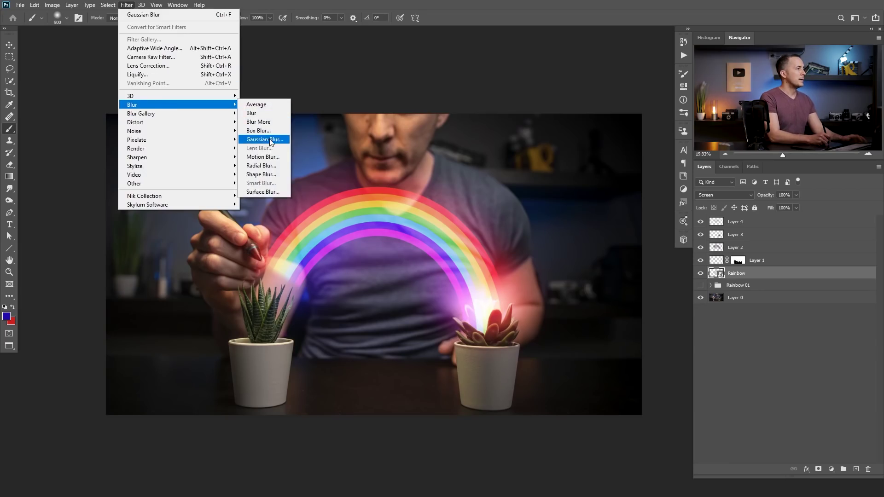
pyautogui.click(269, 139)
pyautogui.moveTo(619, 132); pyautogui.dragTo(614, 73)
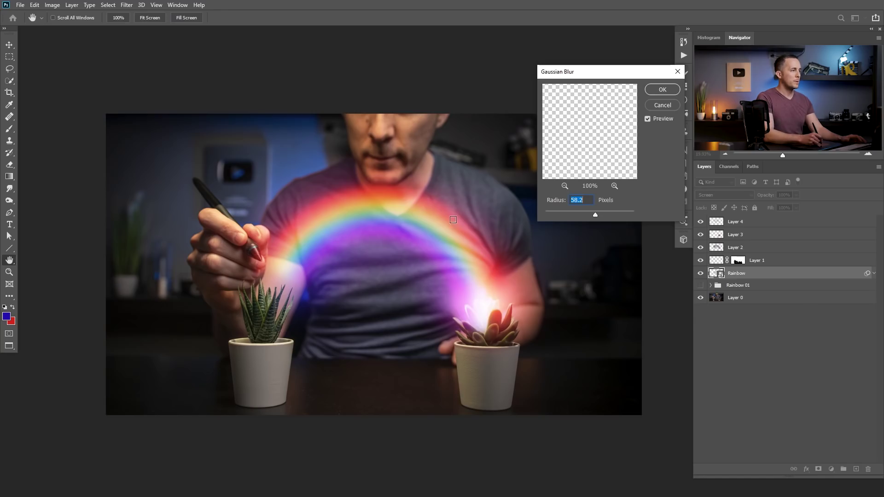
pyautogui.moveTo(595, 214); pyautogui.dragTo(617, 217)
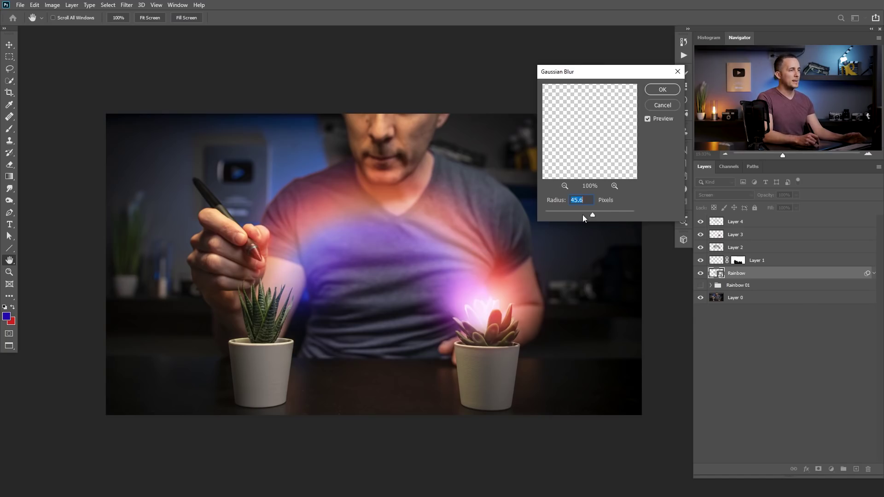
pyautogui.moveTo(576, 213); pyautogui.dragTo(552, 215)
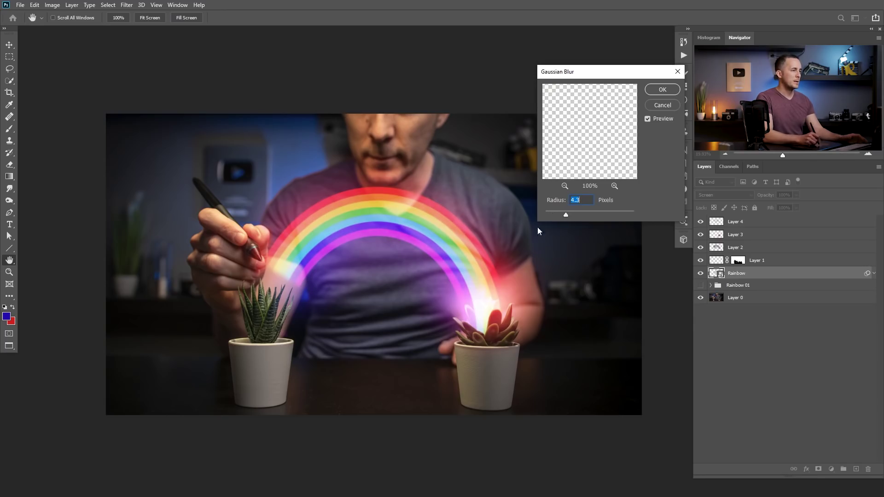
pyautogui.moveTo(578, 213)
pyautogui.mouseDown()
pyautogui.moveTo(601, 214)
pyautogui.moveTo(571, 213)
pyautogui.mouseUp()
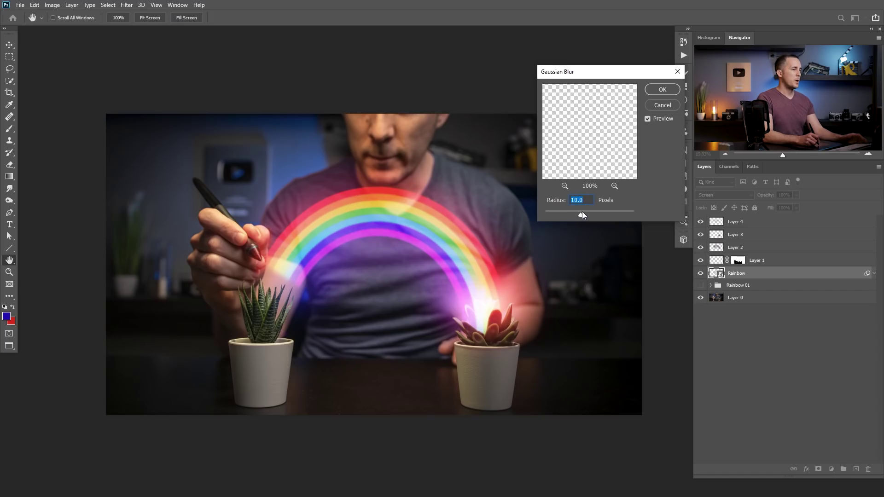
pyautogui.click(659, 91)
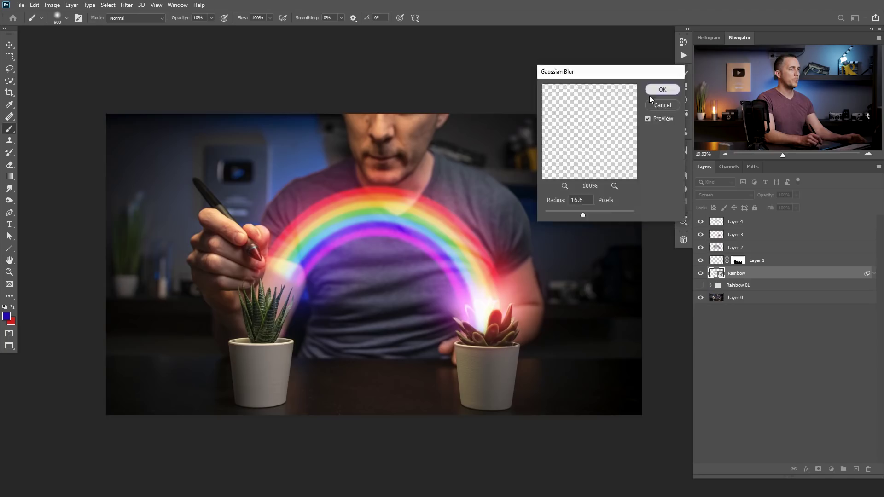
# - Group all layers from Rainbow up to Layer 4 and name the group Rainbow 02
pyautogui.scroll(-2, 440, 235)
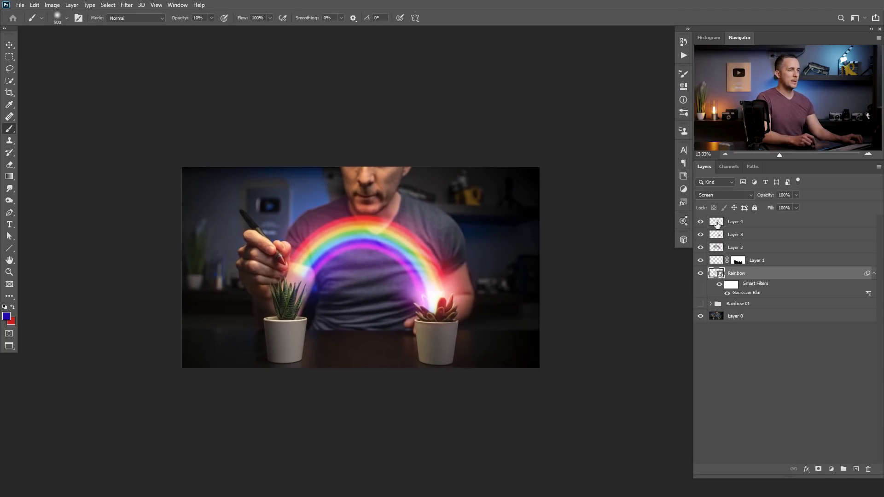
pyautogui.keyDown('shift'); pyautogui.click(716, 224); pyautogui.keyUp('shift')
pyautogui.hotkey('ctrl', 'g')
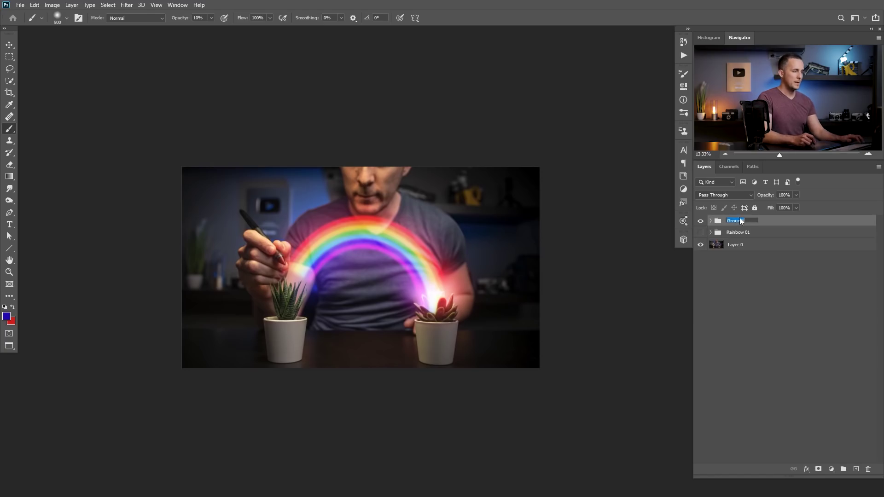
pyautogui.write('nbow 02')
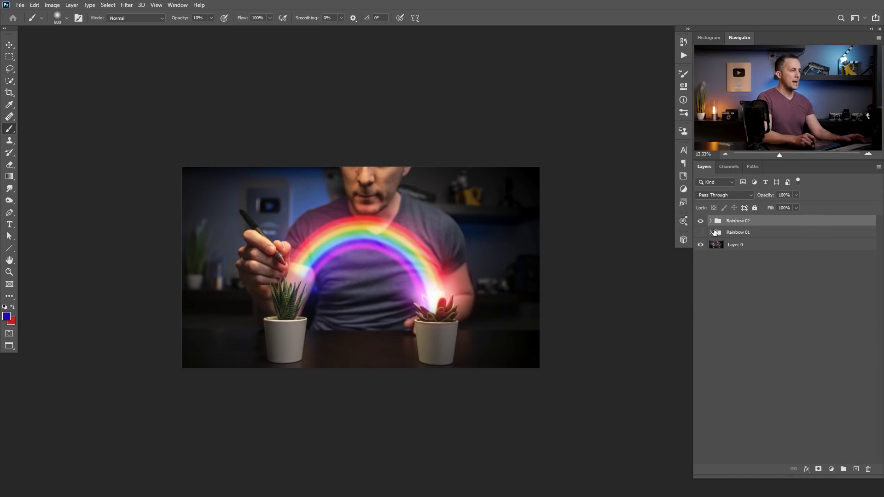
# - Compare the two rainbow versions by showing only the Rainbow 01 group, and return to showing only Rainbow 02
pyautogui.click(700, 221)
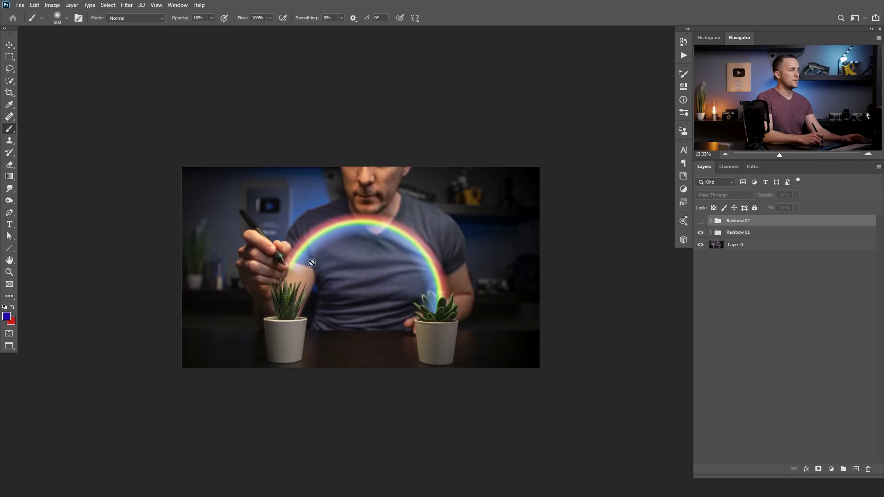
pyautogui.scroll(2, 373, 248)
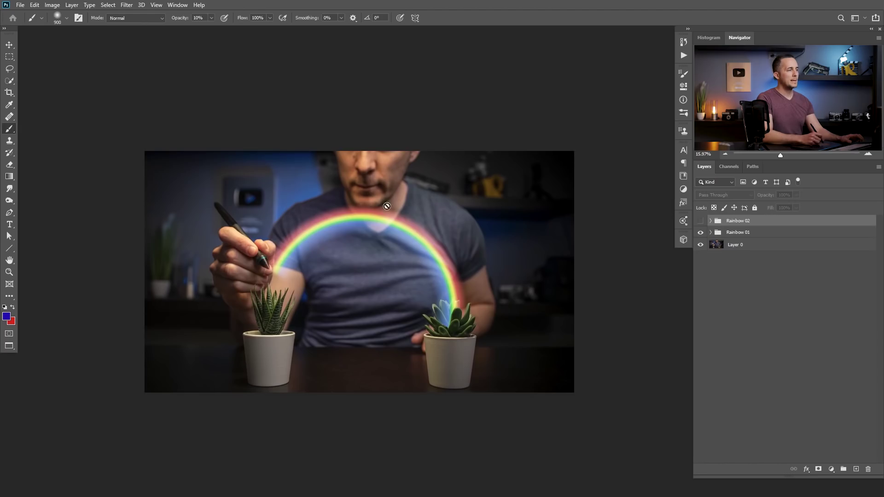
pyautogui.click(700, 221)
pyautogui.click(700, 232)
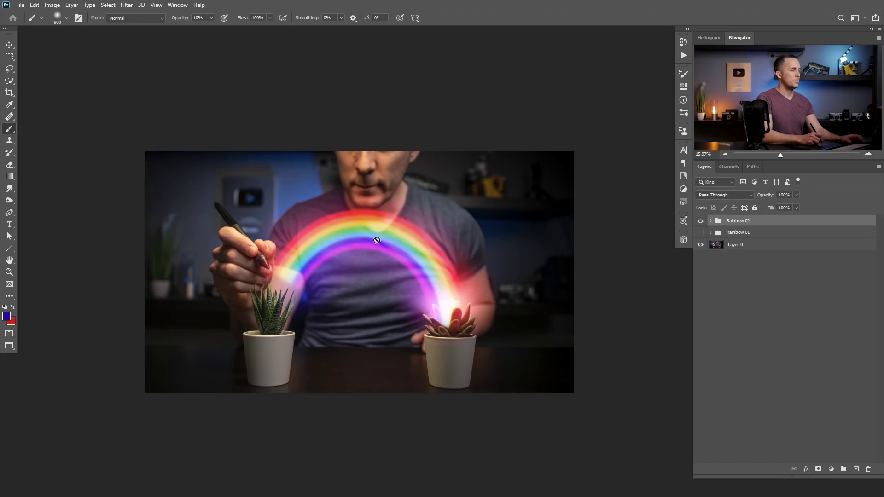